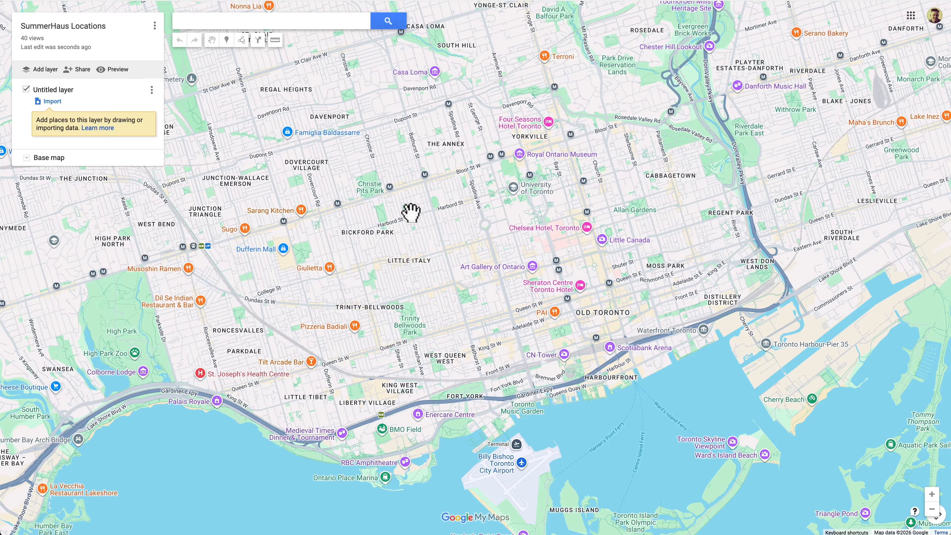
Step: Drop a marker point near Dufferin Mall and start a search for CN To
click(226, 39)
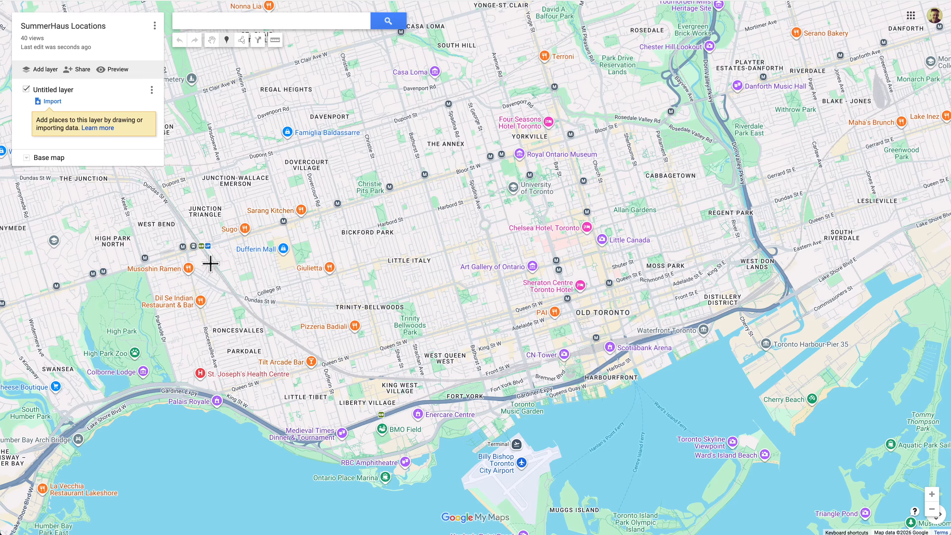
click(210, 260)
click(152, 231)
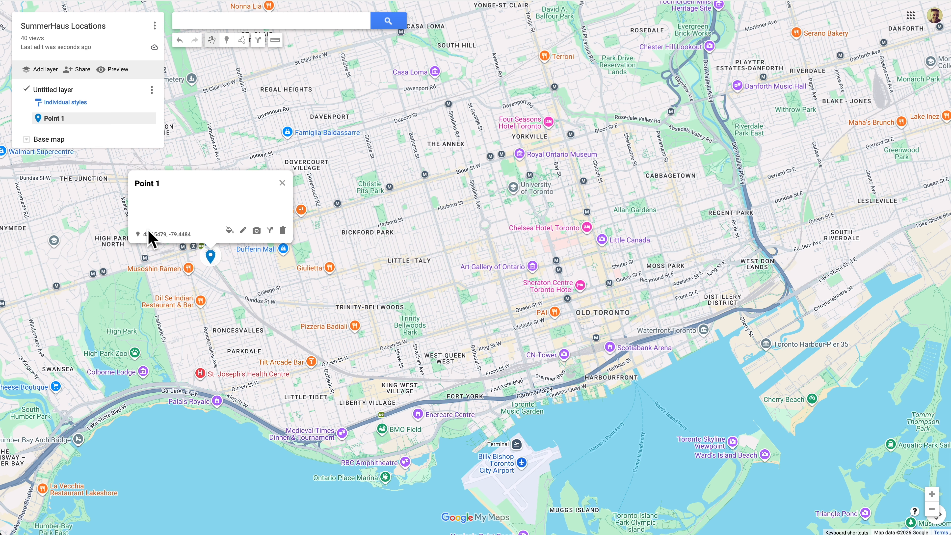
click(215, 25)
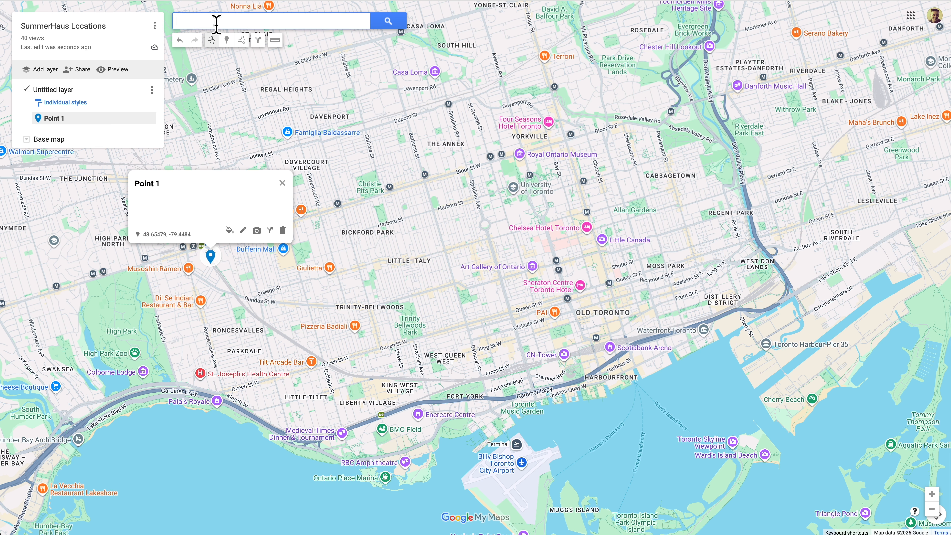
text(CN To)
click(224, 37)
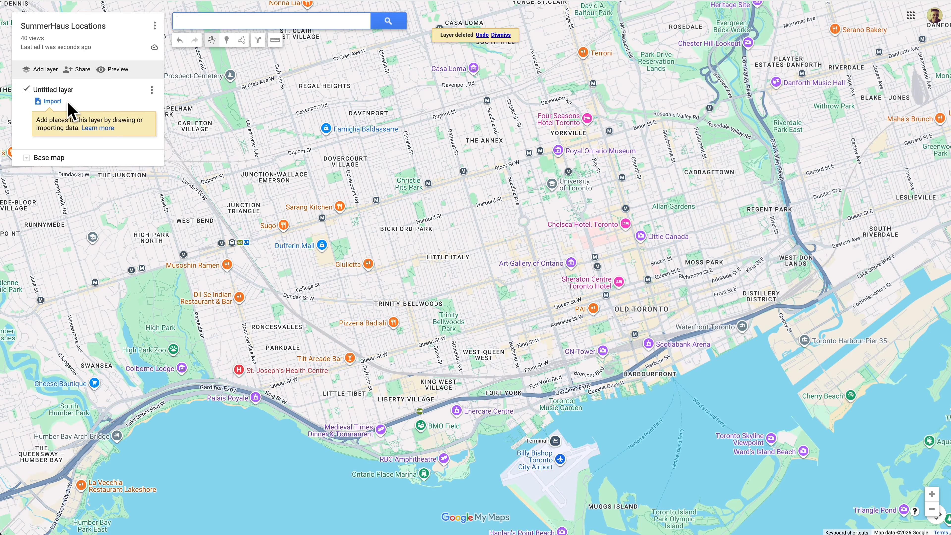
Step: Import the SummerHaus Locations no-HTML CSV file into the untitled layer
click(51, 101)
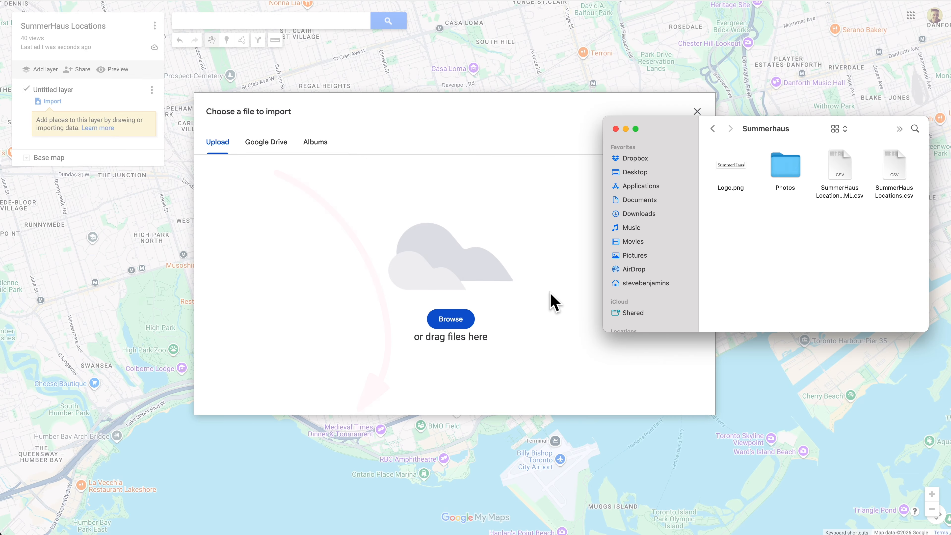
drag(849, 199, 515, 265)
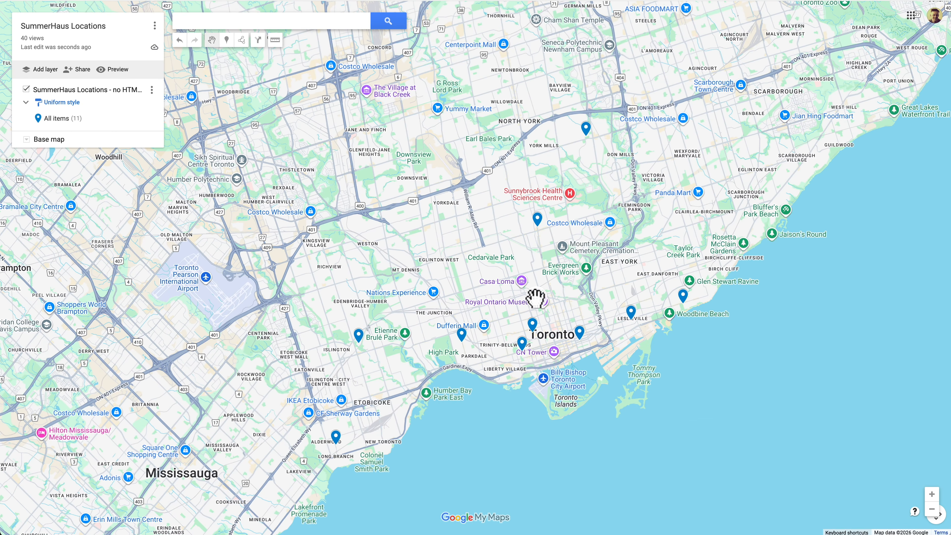
Step: Open the Yorkville store marker's details and its style options, then close them
click(535, 296)
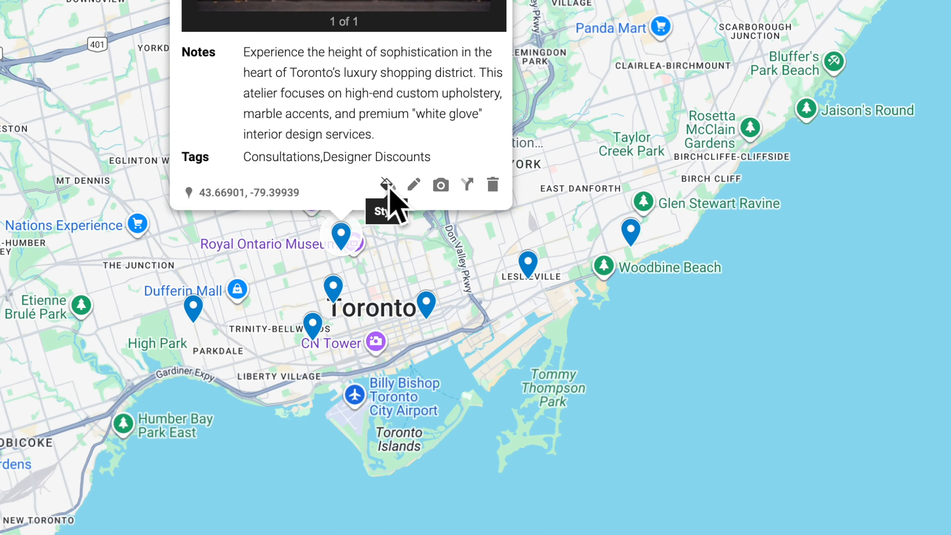
click(559, 272)
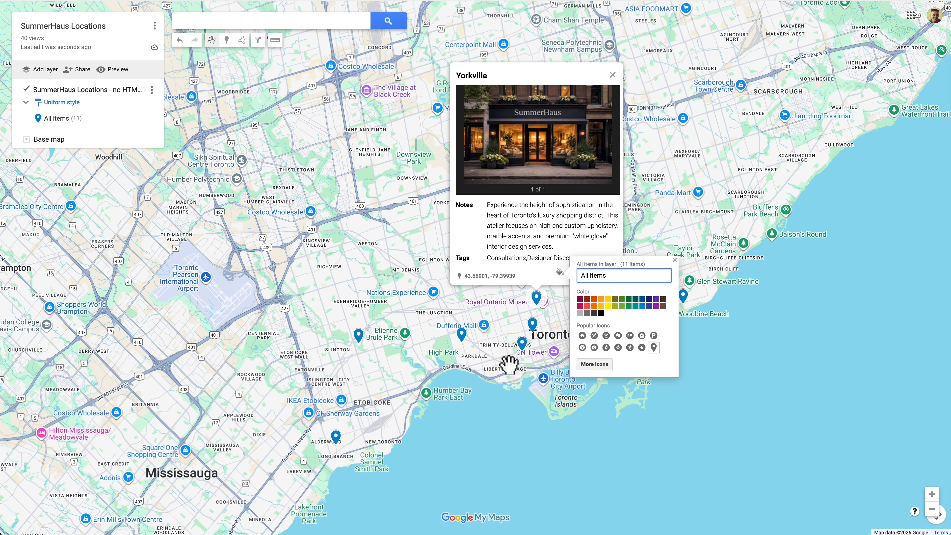
click(503, 398)
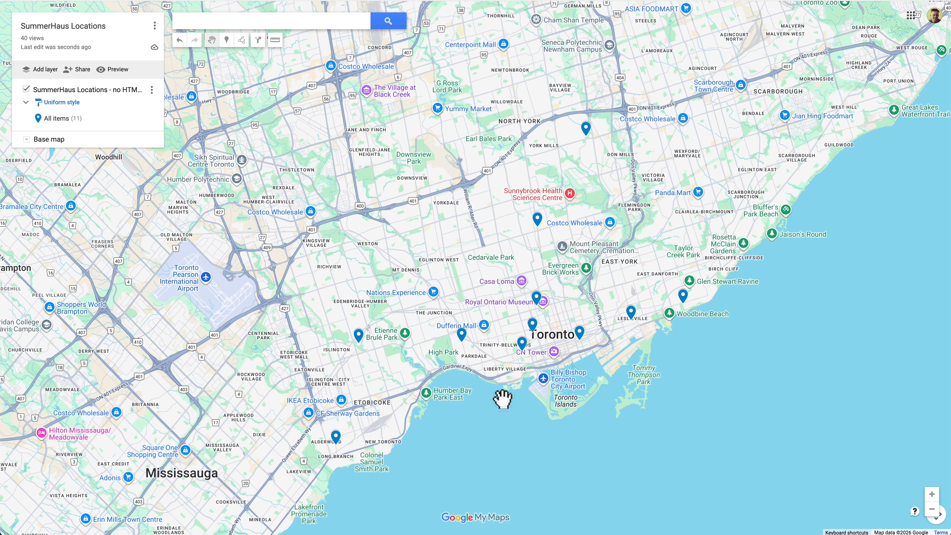
Step: Draw a driving route through several points across the map
click(241, 40)
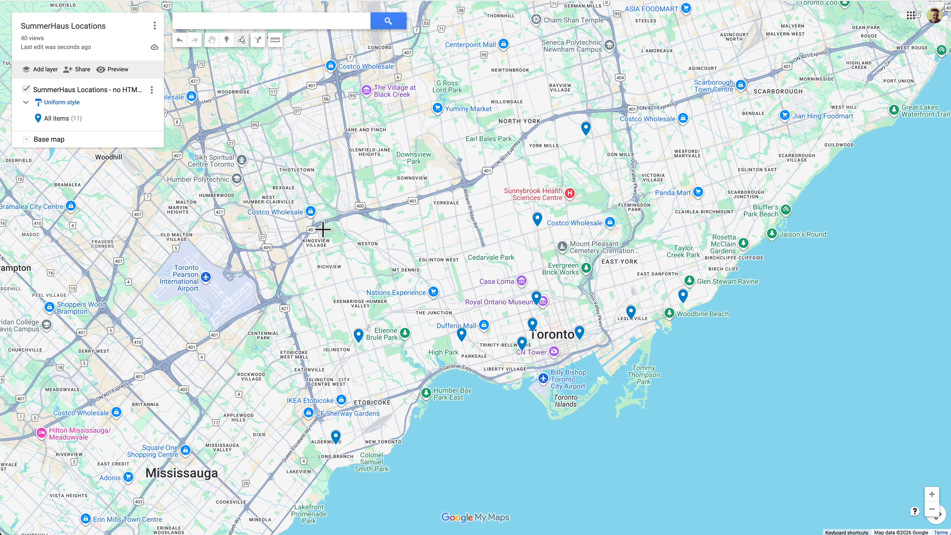
click(322, 229)
click(213, 428)
click(351, 510)
click(516, 362)
click(723, 298)
click(818, 218)
click(776, 99)
click(642, 105)
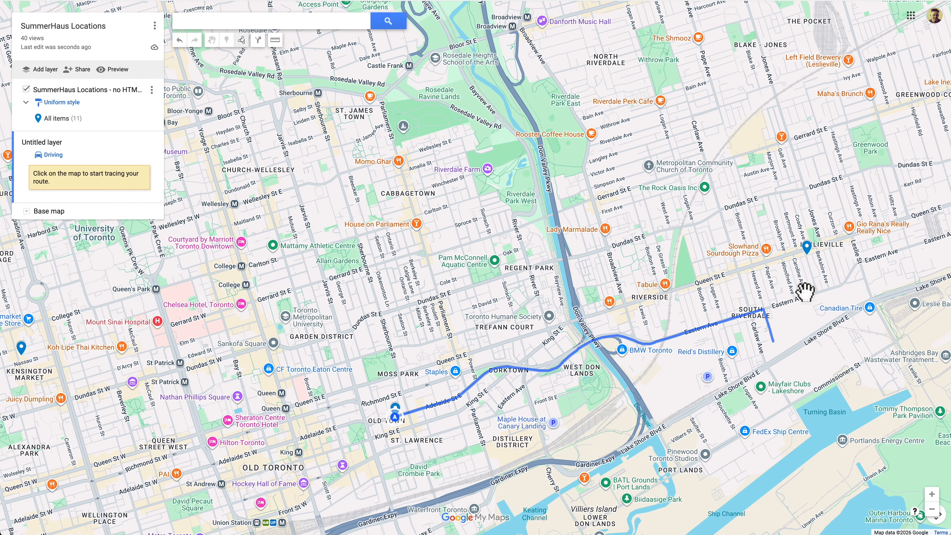
click(806, 252)
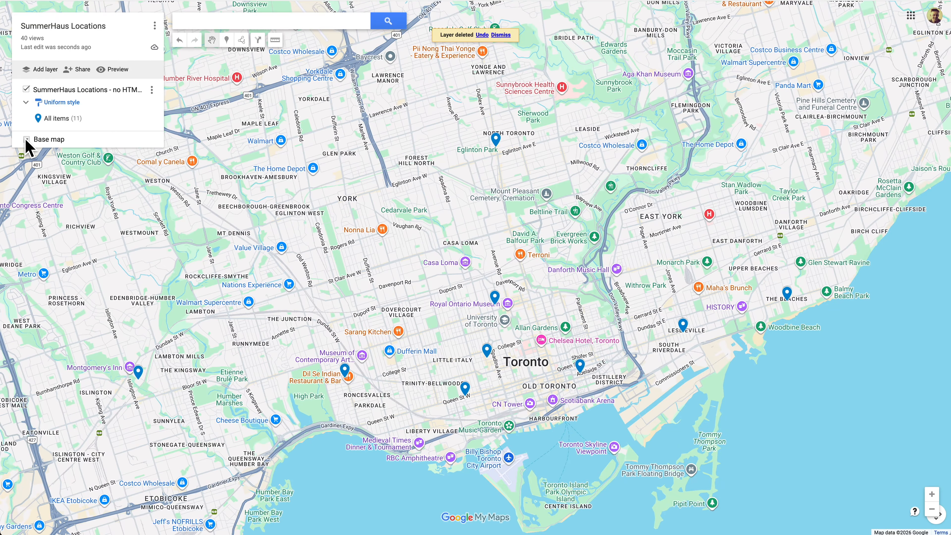
Step: Preview the satellite, terrain and other base map styles, then switch back to the default map style
click(26, 141)
click(79, 163)
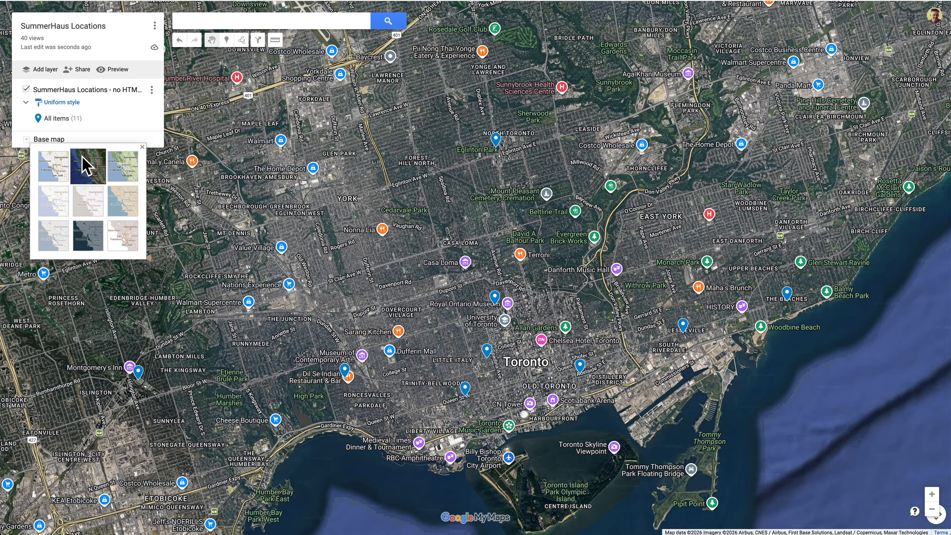
click(124, 168)
click(121, 228)
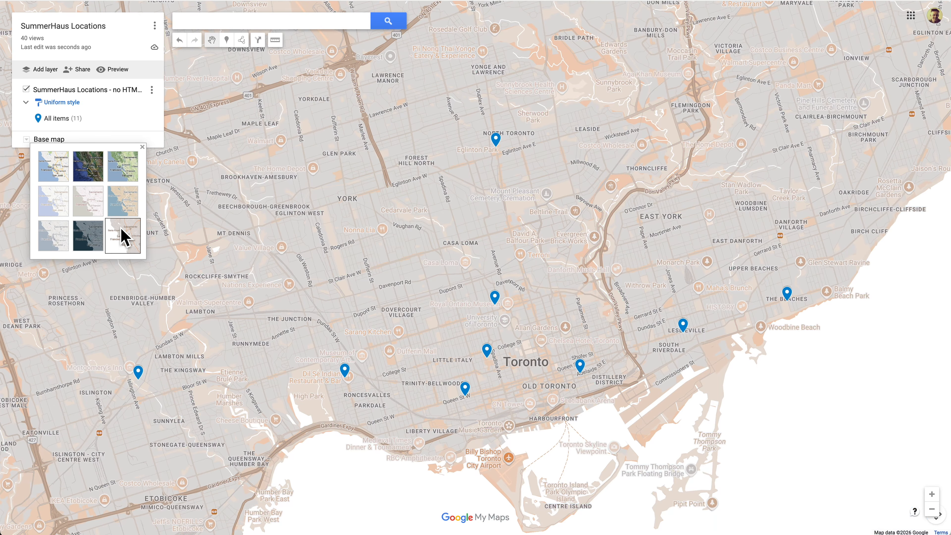
click(87, 239)
click(54, 168)
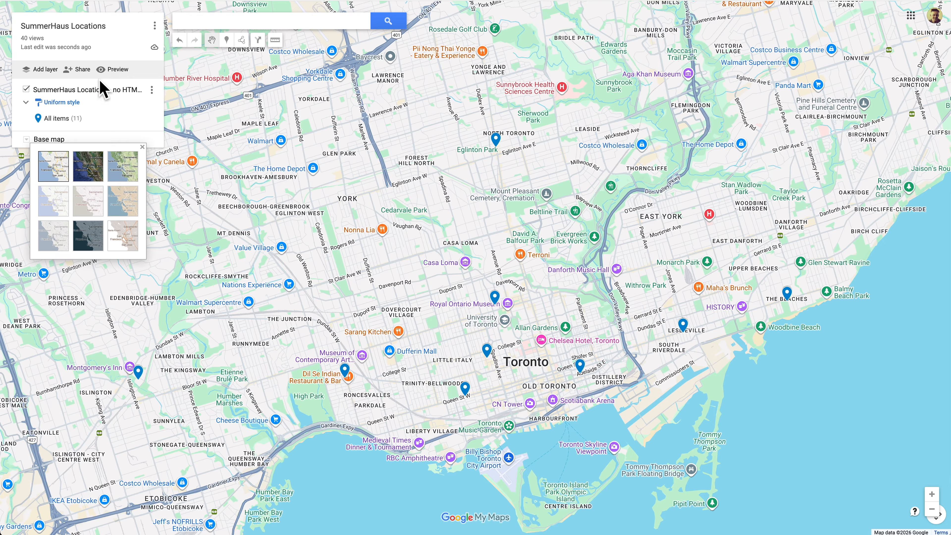
Step: Open the map's embed option and copy the iframe HTML code
click(153, 25)
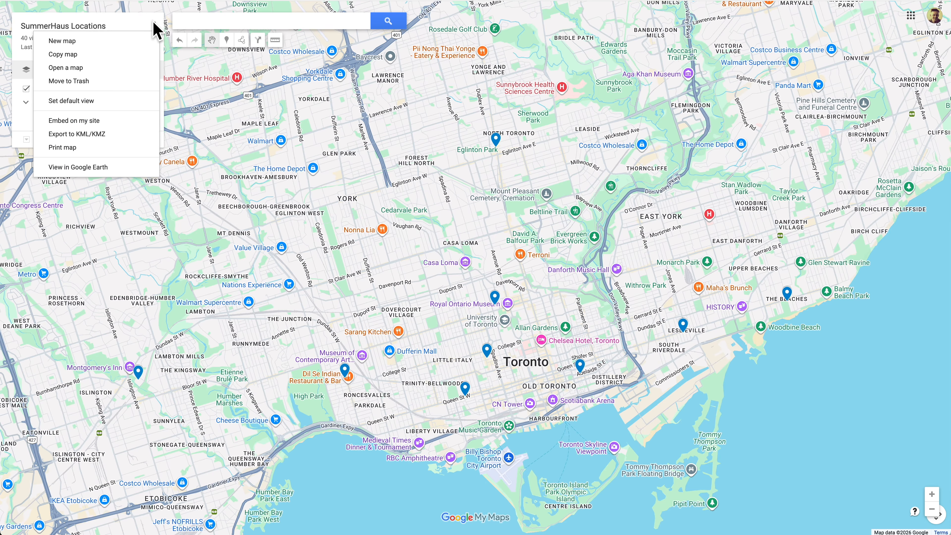
click(110, 121)
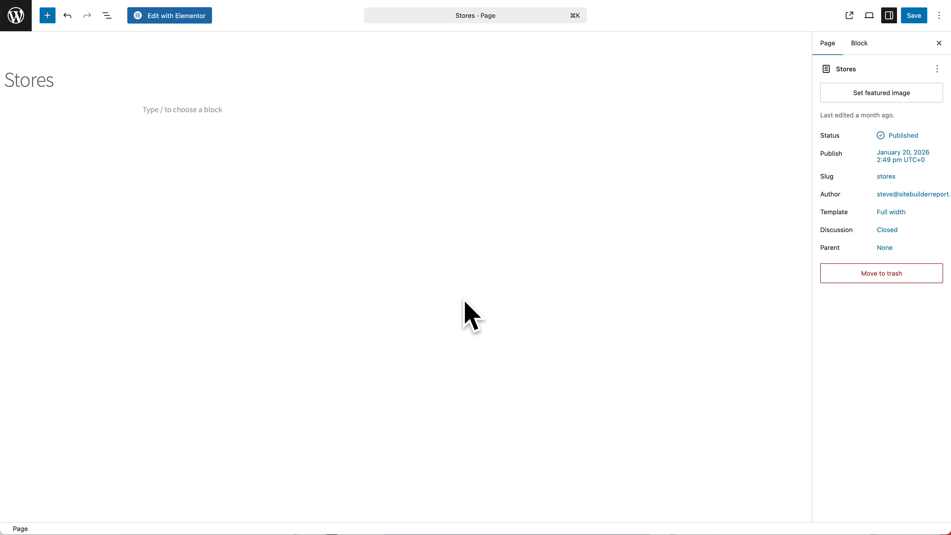
click(468, 315)
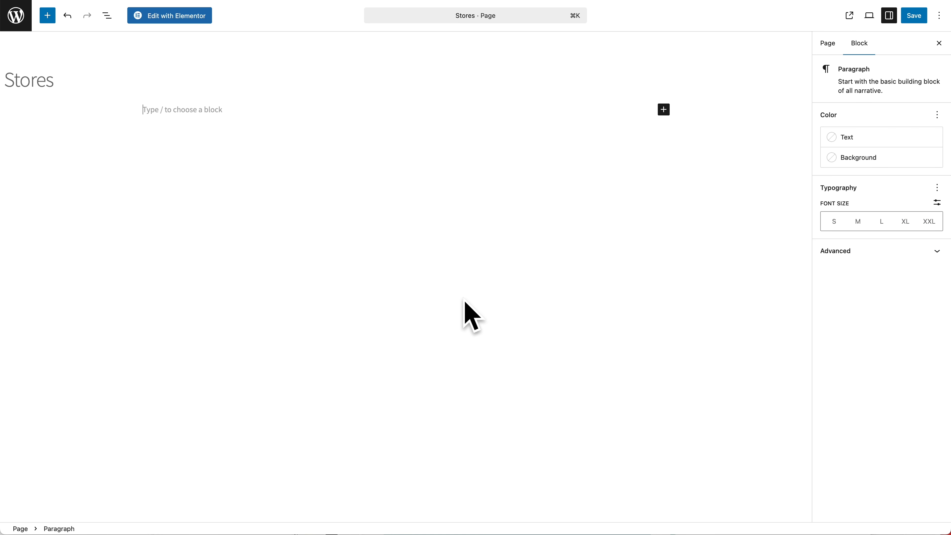
Step: Insert a Custom HTML block on the Stores page, paste the map iframe code and preview it
text(/)
text(cust)
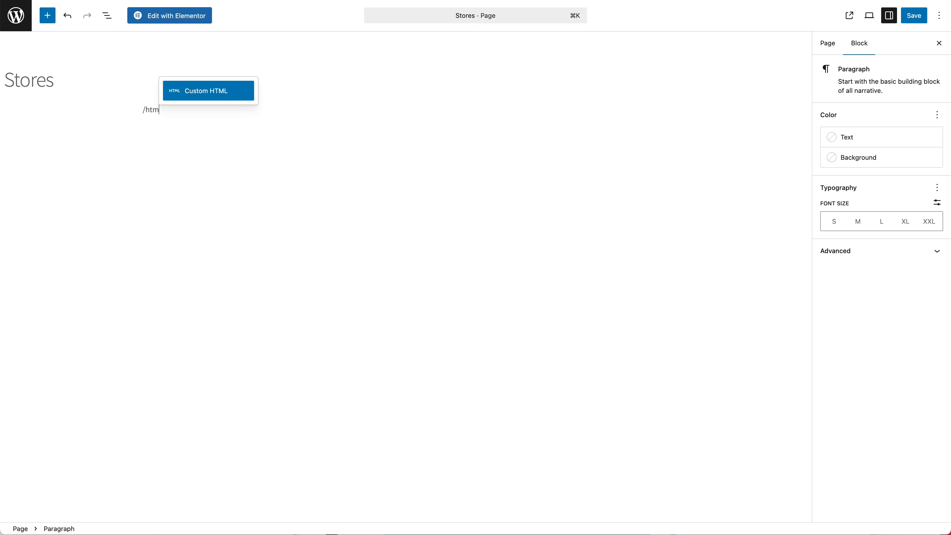
key(Return)
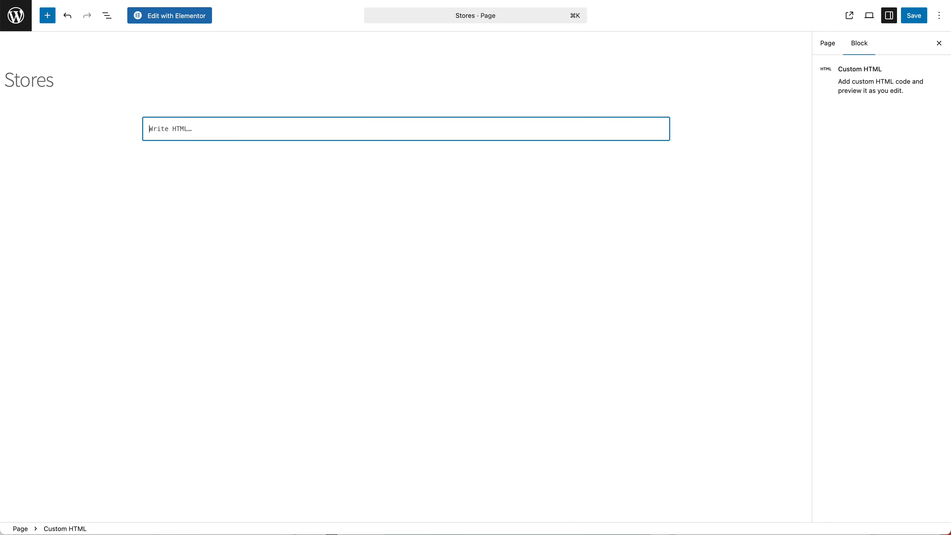
key(super+v)
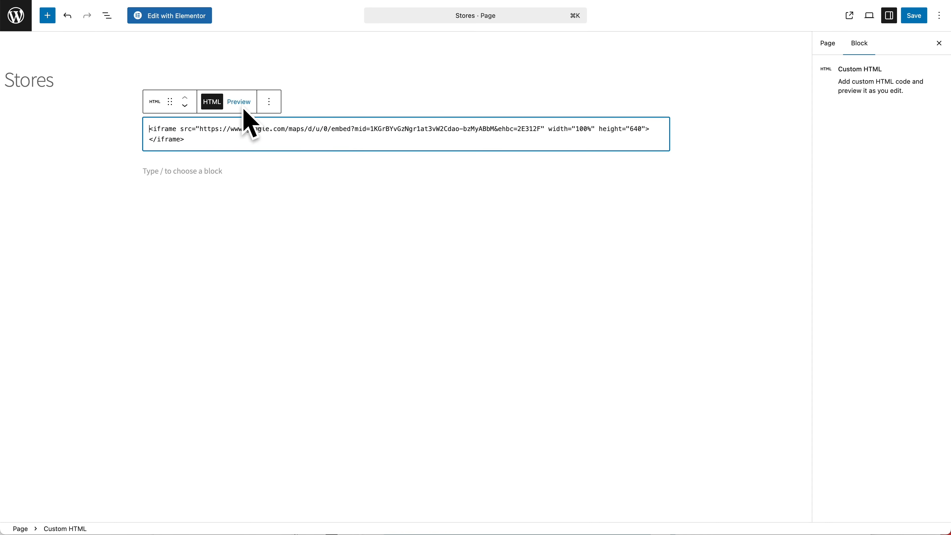
click(242, 105)
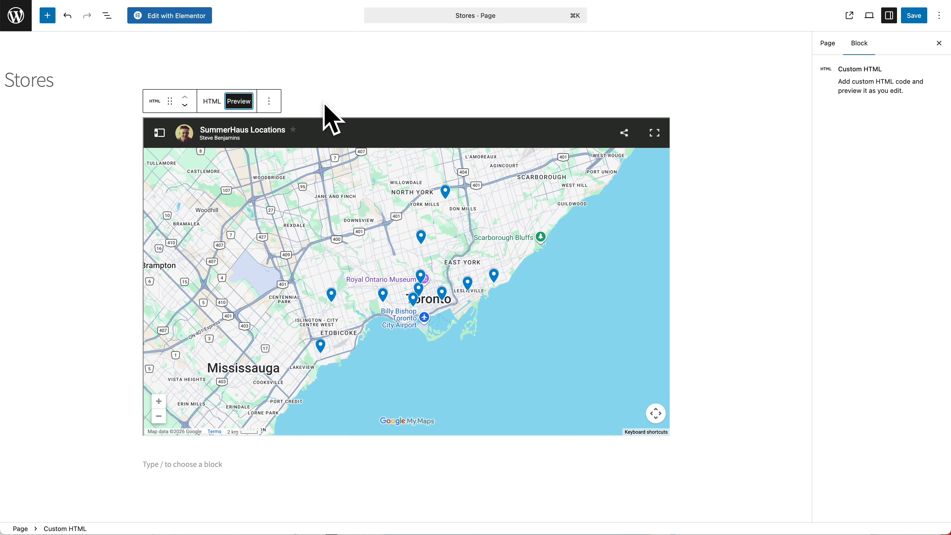
Step: View the Stores page and explore the embedded store map
click(849, 16)
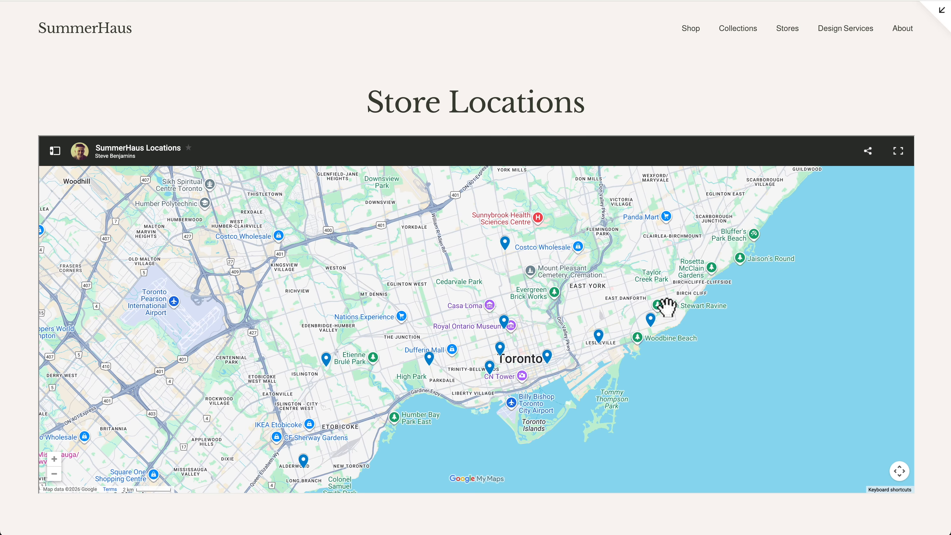
scroll(502, 377, up, 2)
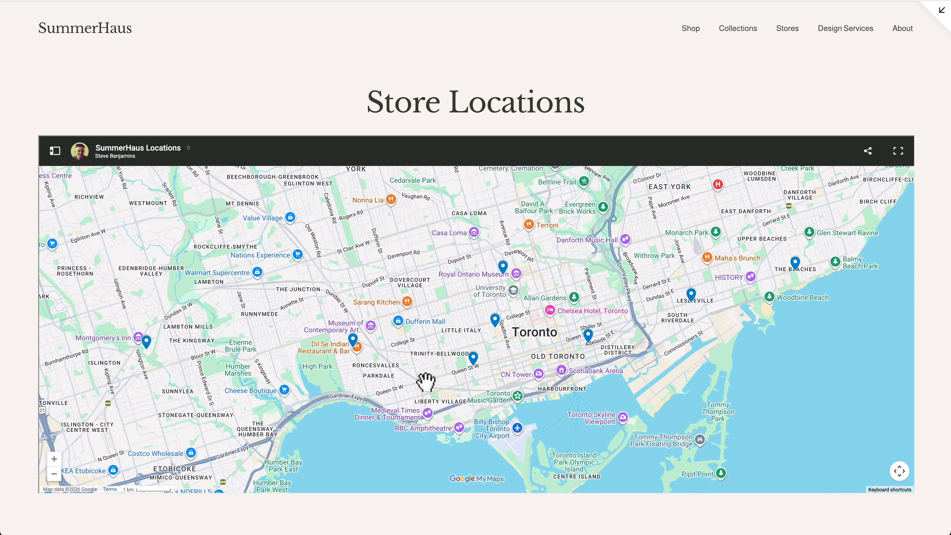
click(505, 266)
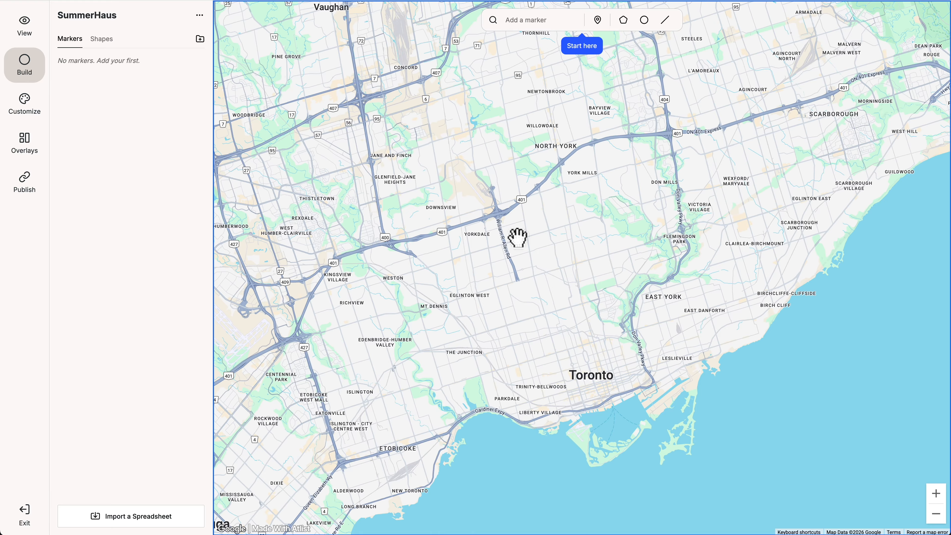
Step: Add a CN Tower marker by searching for it in the marker search
click(566, 19)
text(c)
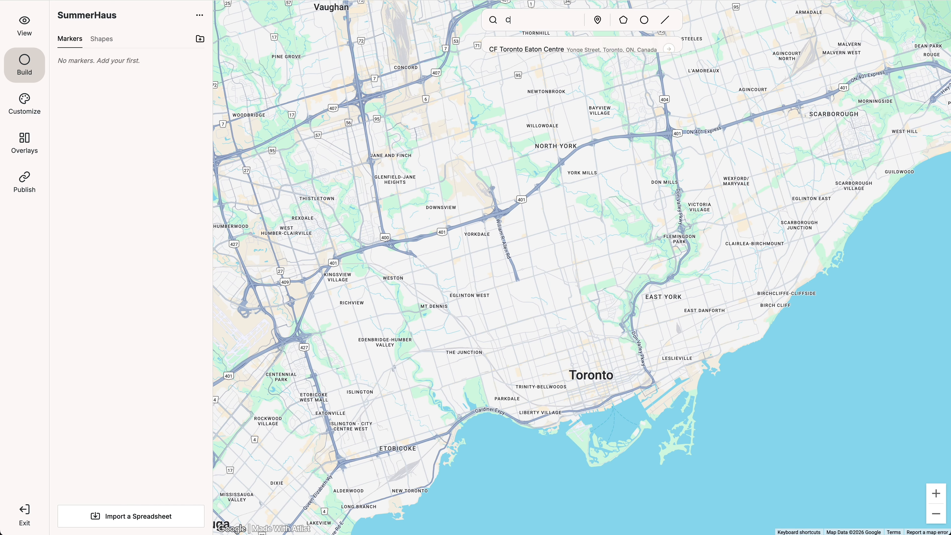
text(N Tower)
key(Down)
key(Return)
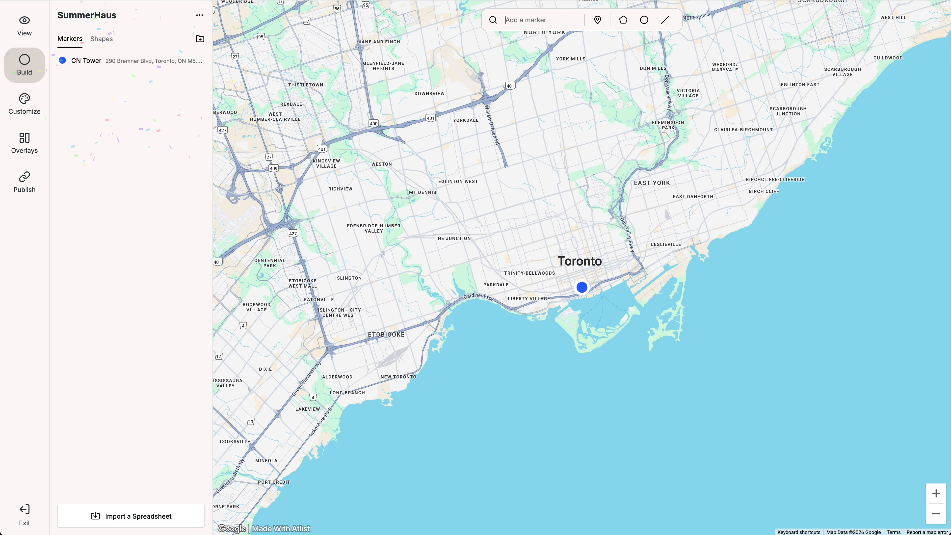
Step: Place an untitled marker on the map near The Junction
click(598, 20)
click(437, 260)
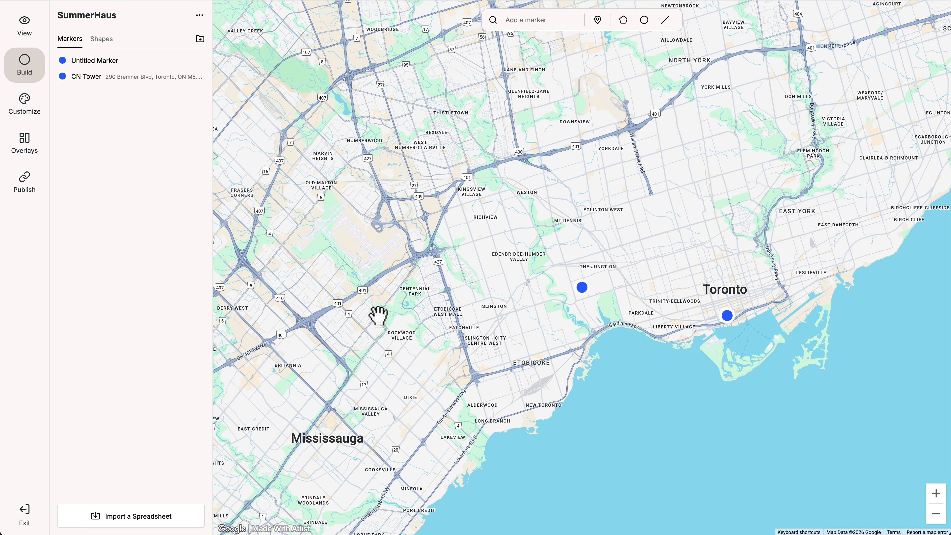
Step: Import the store markers by uploading a CSV spreadsheet
click(155, 516)
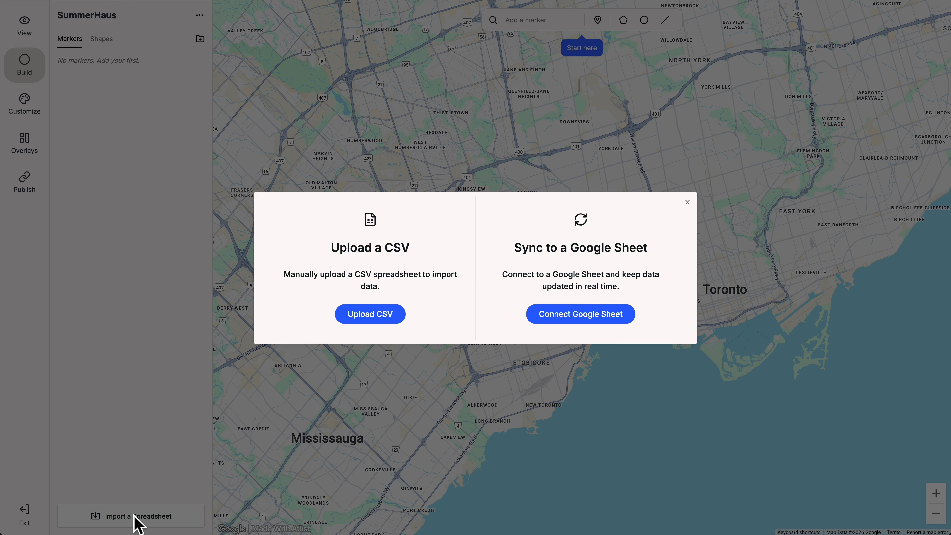
click(361, 318)
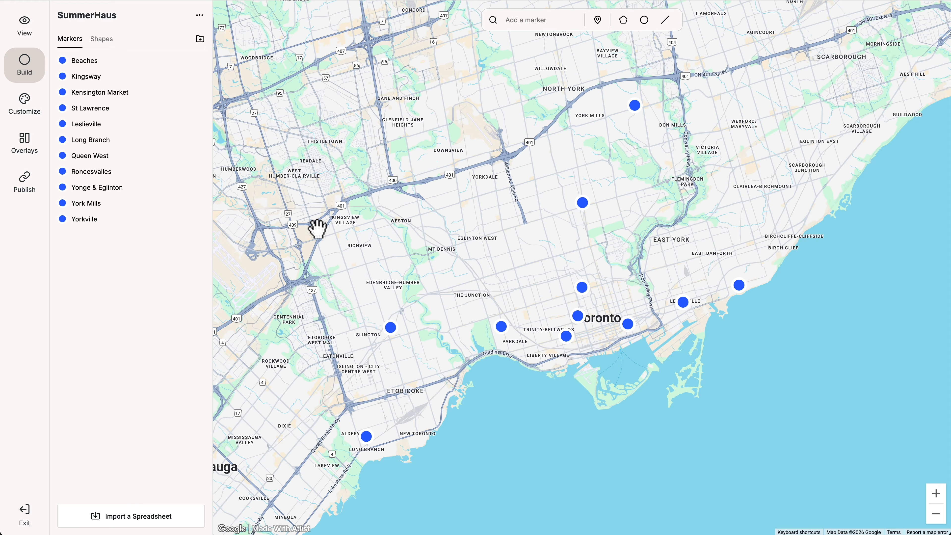
Step: Set the marker color to black in the marker style settings
click(29, 108)
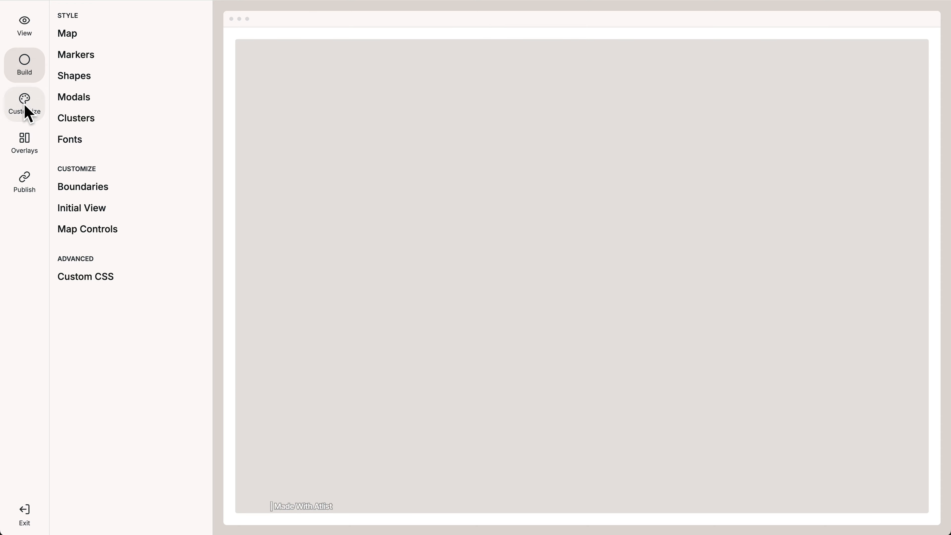
click(69, 56)
click(197, 131)
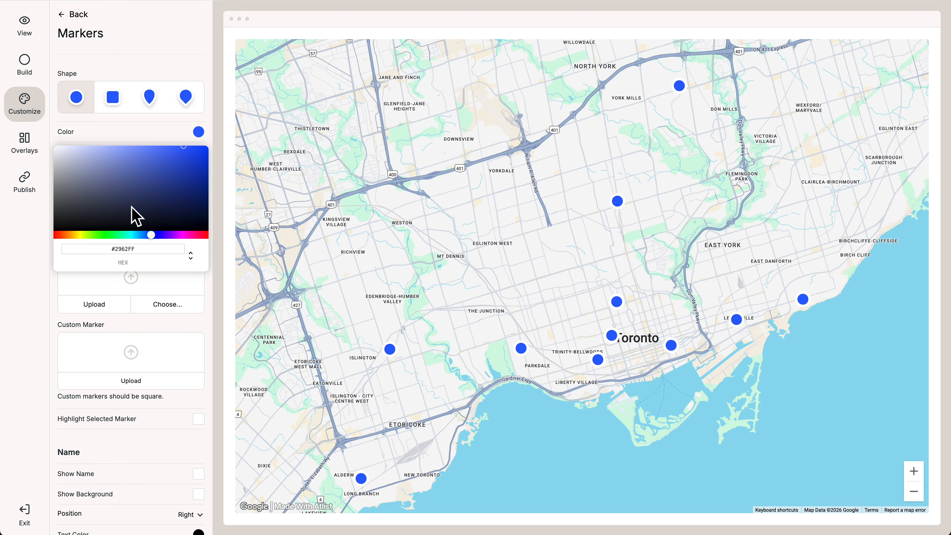
drag(160, 197, 37, 287)
click(36, 286)
drag(130, 232, 114, 232)
Step: Try the two pin marker shapes and switch back to the circle shape
click(149, 97)
click(185, 97)
click(76, 98)
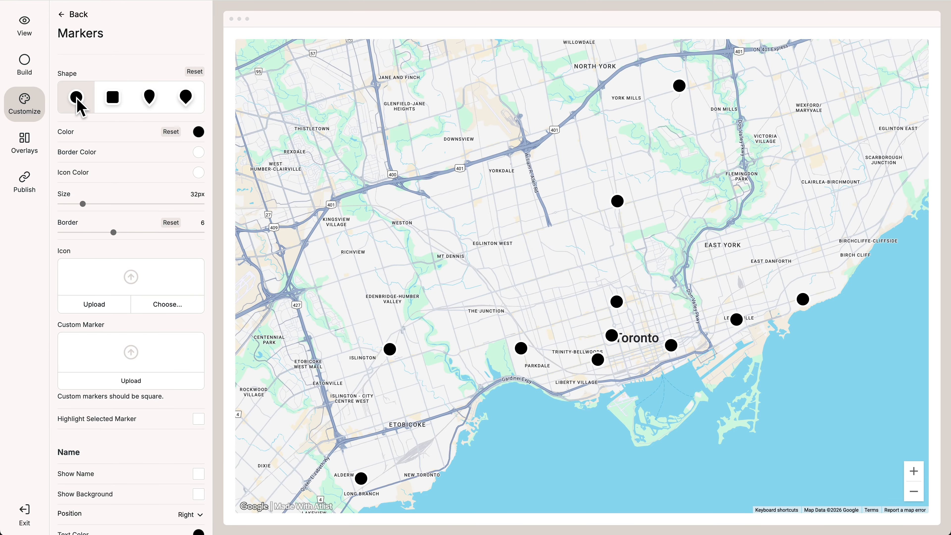
Step: Open a store's popup card and adjust the modal card's width and roundness sliders
click(617, 299)
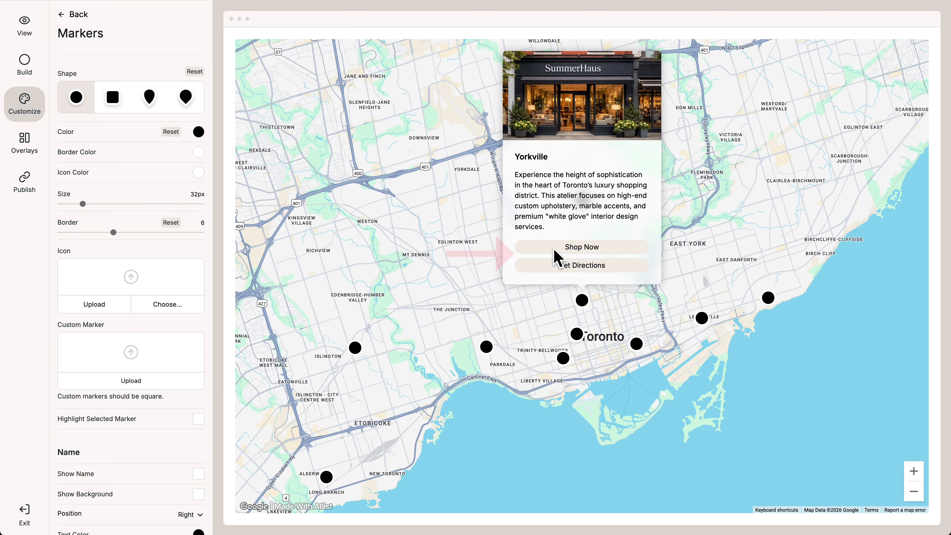
click(87, 16)
click(80, 97)
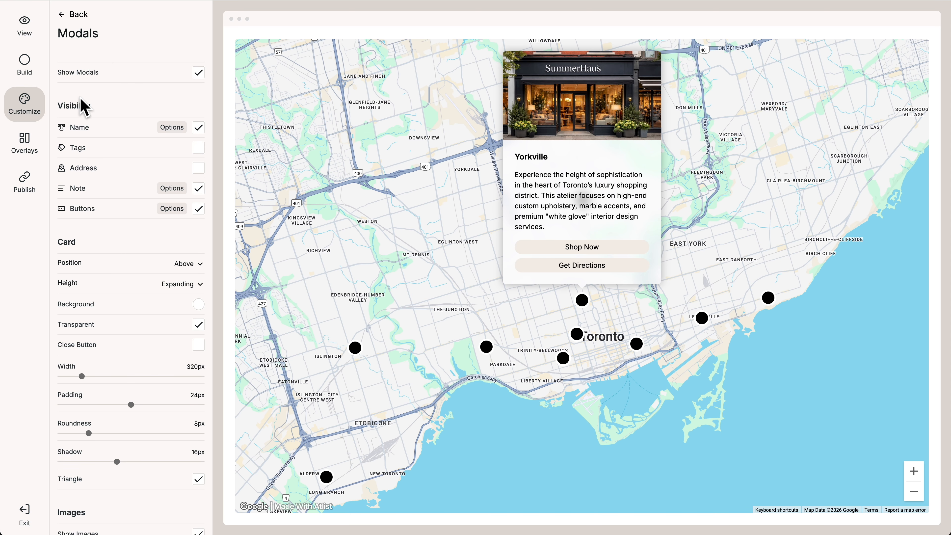
drag(82, 376, 92, 376)
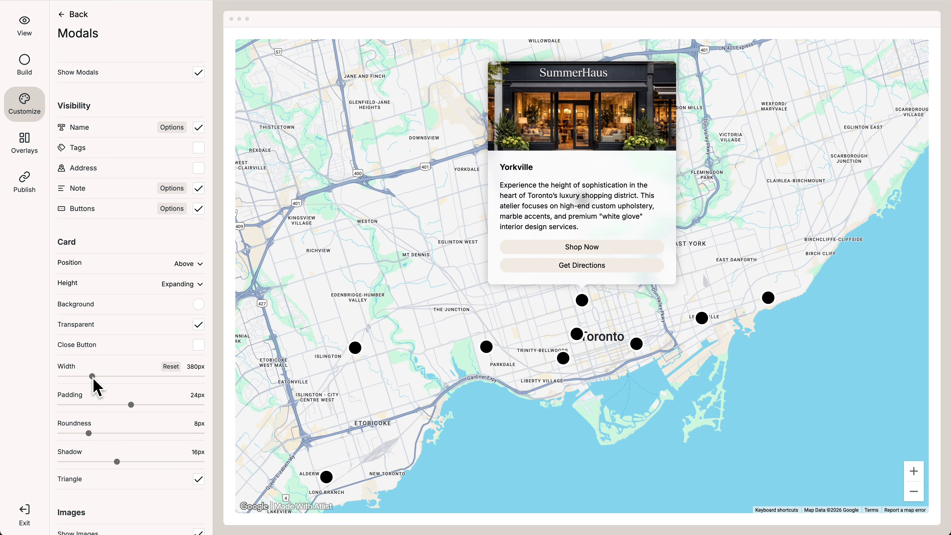
click(171, 366)
drag(95, 436, 176, 437)
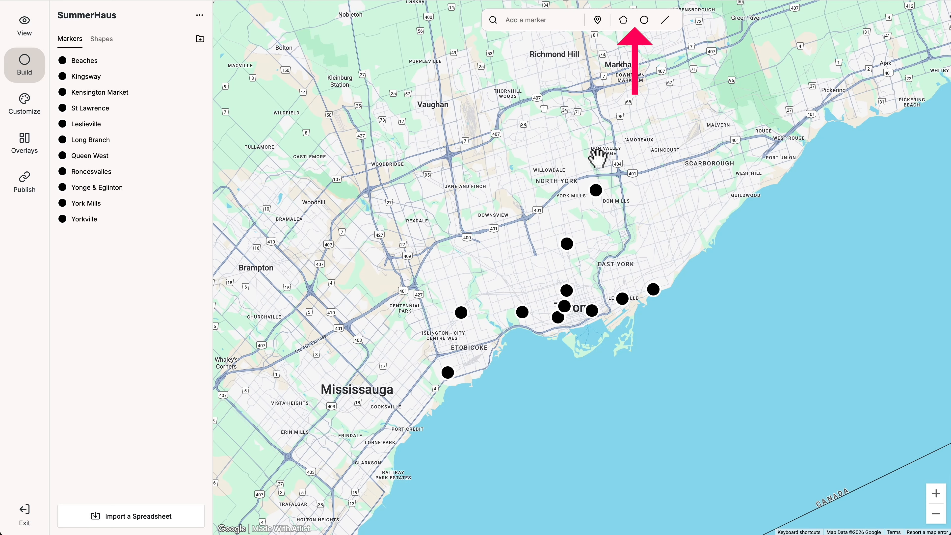
Step: Draw a circle shape on the map around central Toronto
click(644, 21)
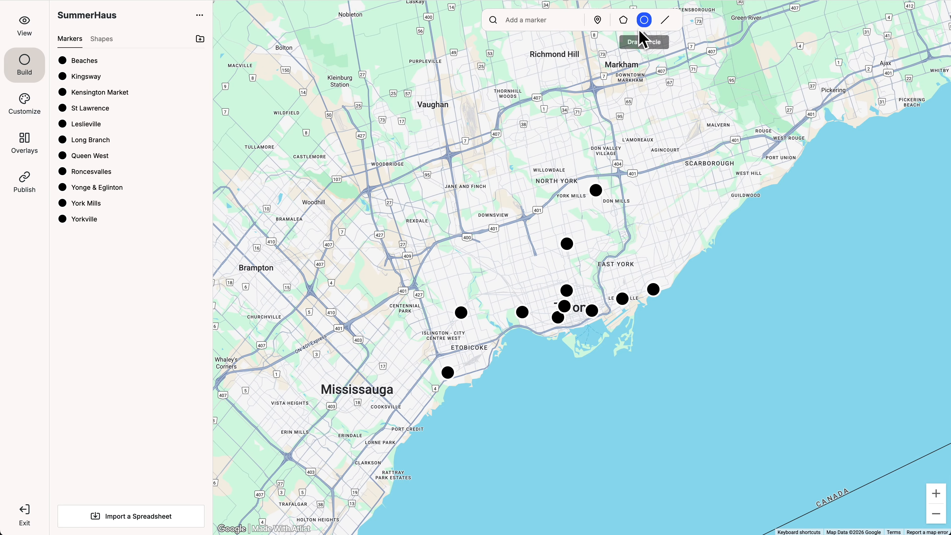
drag(552, 304, 583, 143)
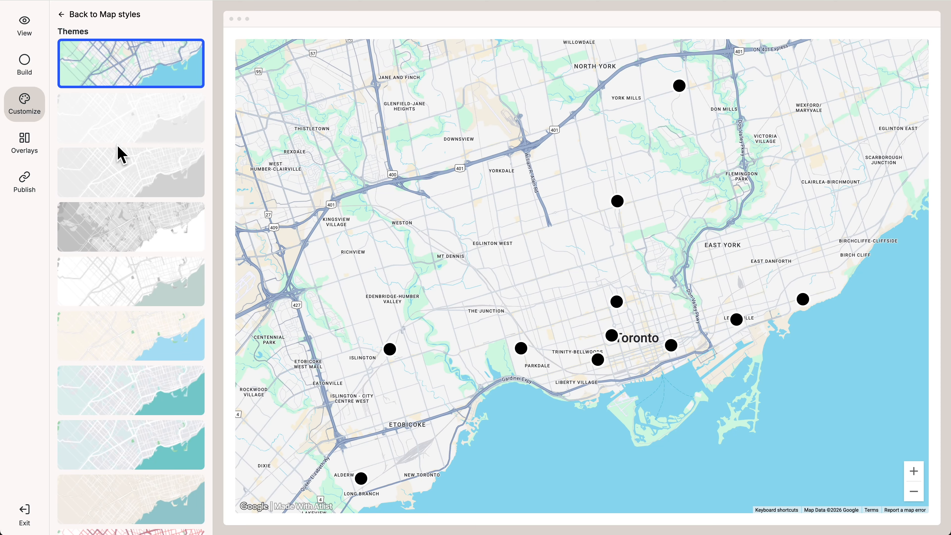
Step: Try several map themes and apply the beige-and-teal theme
click(120, 160)
click(140, 227)
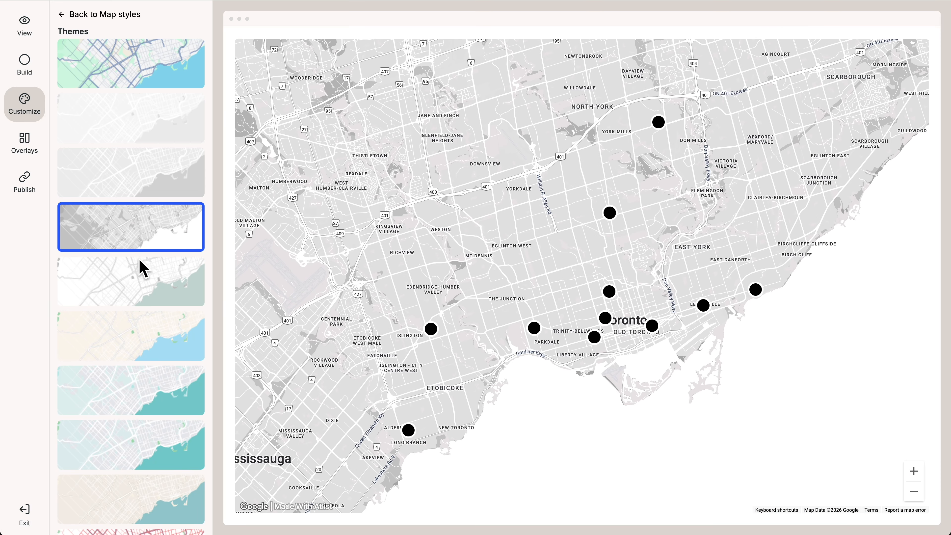
click(147, 335)
click(145, 400)
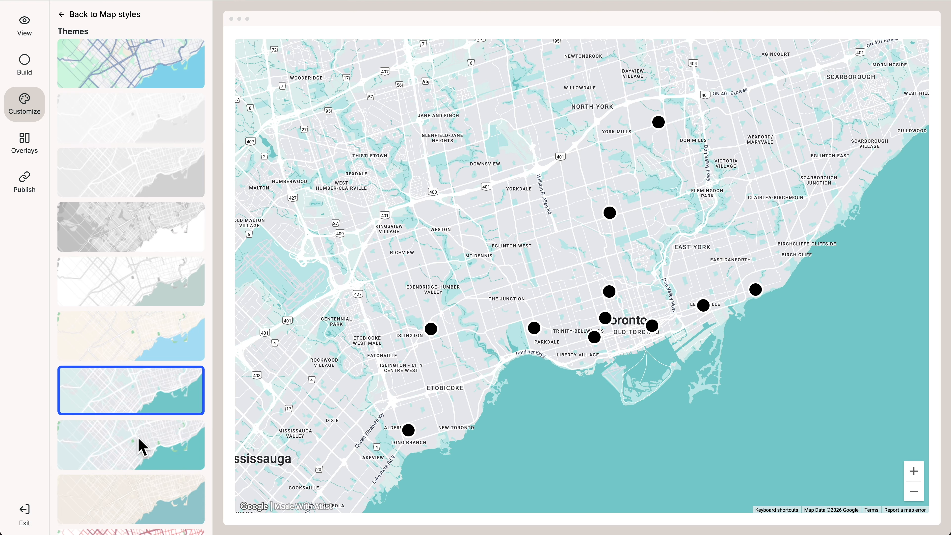
click(145, 491)
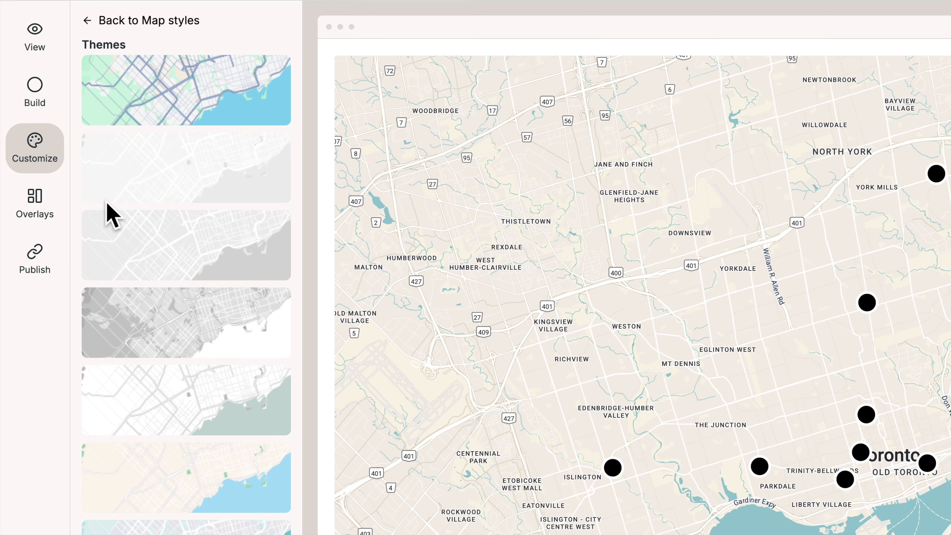
Step: Turn on the Search, Tags and List map overlays
click(24, 143)
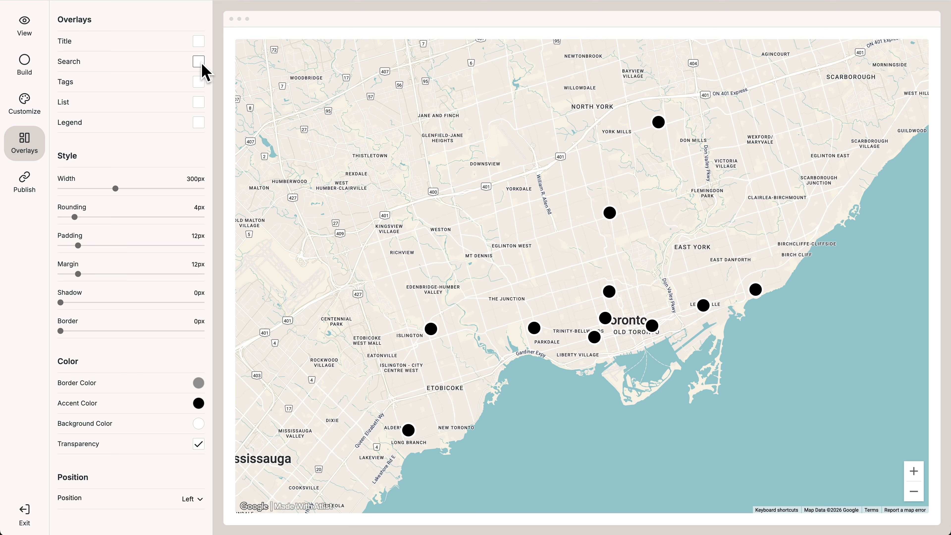
click(199, 61)
click(199, 82)
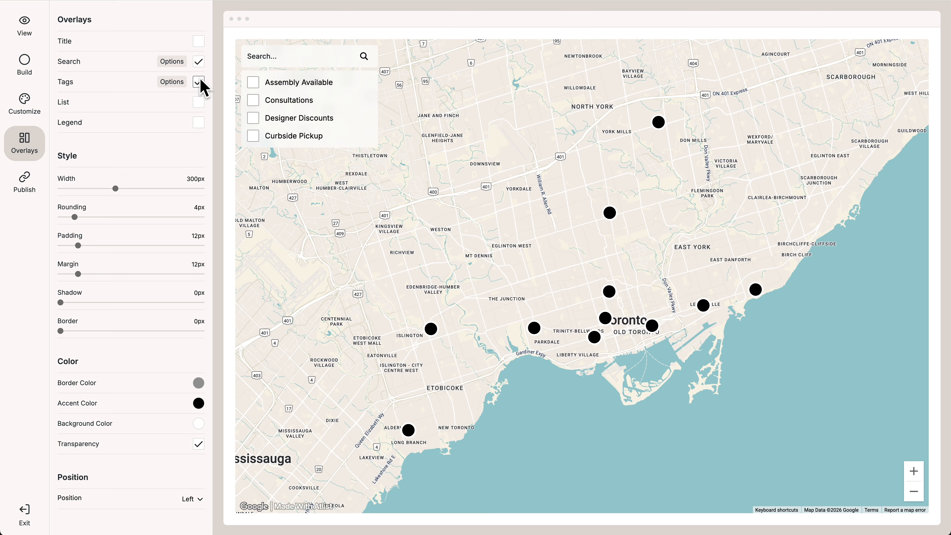
click(198, 101)
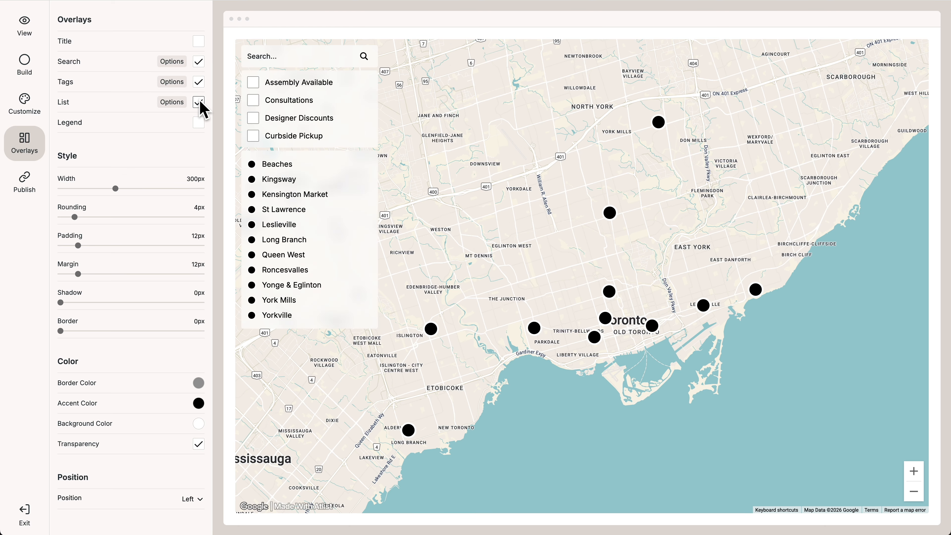
Step: Search the map for cn tower and pick the CN Tower result
click(262, 55)
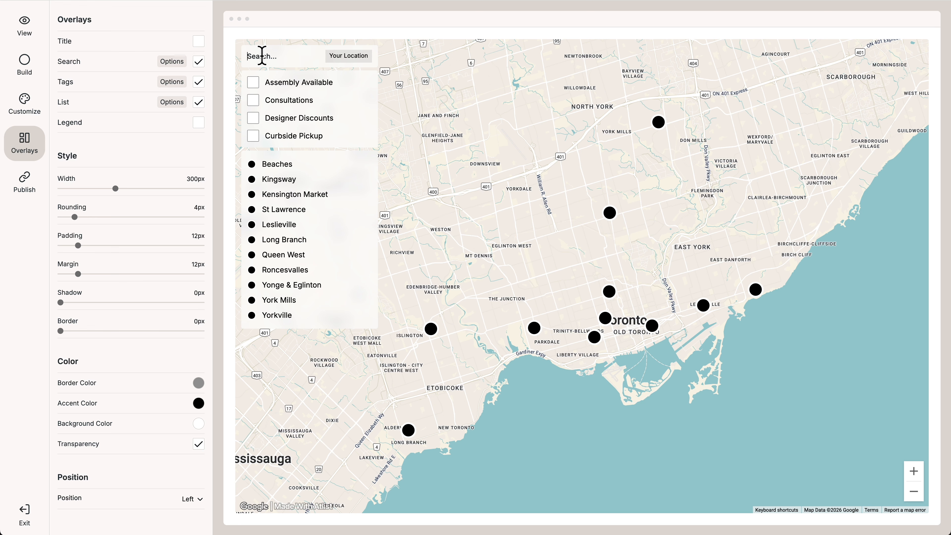
text(cn tower)
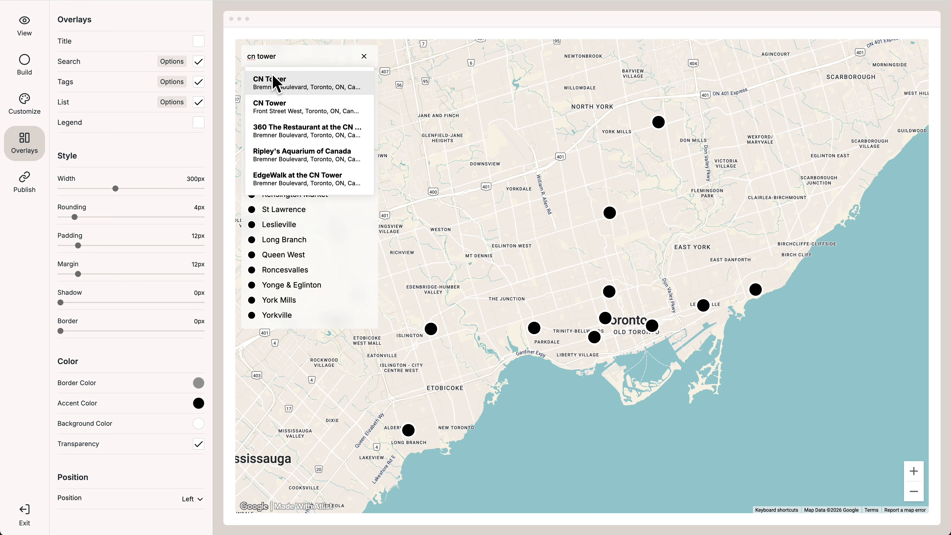
click(272, 80)
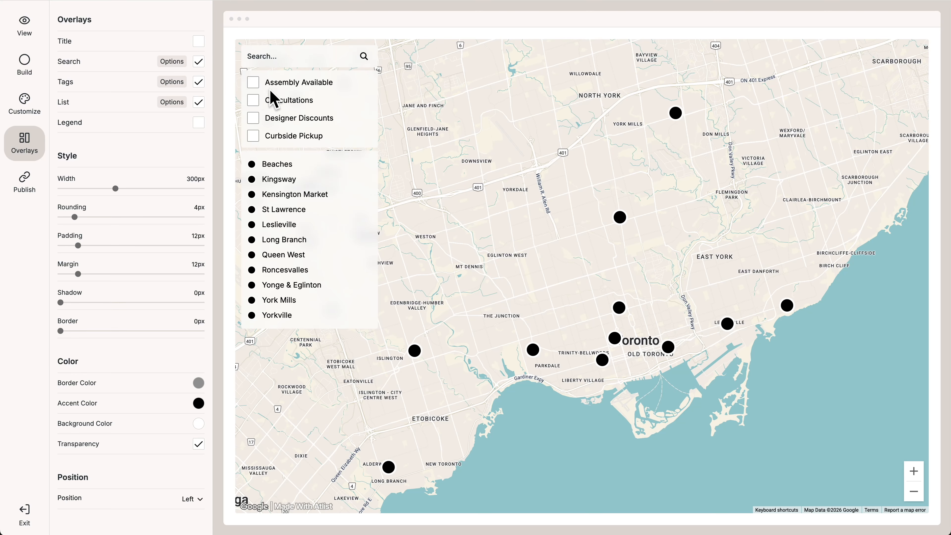
Step: Filter markers with the Assembly Available, Designer Discounts and Curbside Pickup tags, then select Yorkville from the list
click(253, 83)
click(253, 84)
click(253, 120)
click(253, 118)
click(254, 131)
click(275, 316)
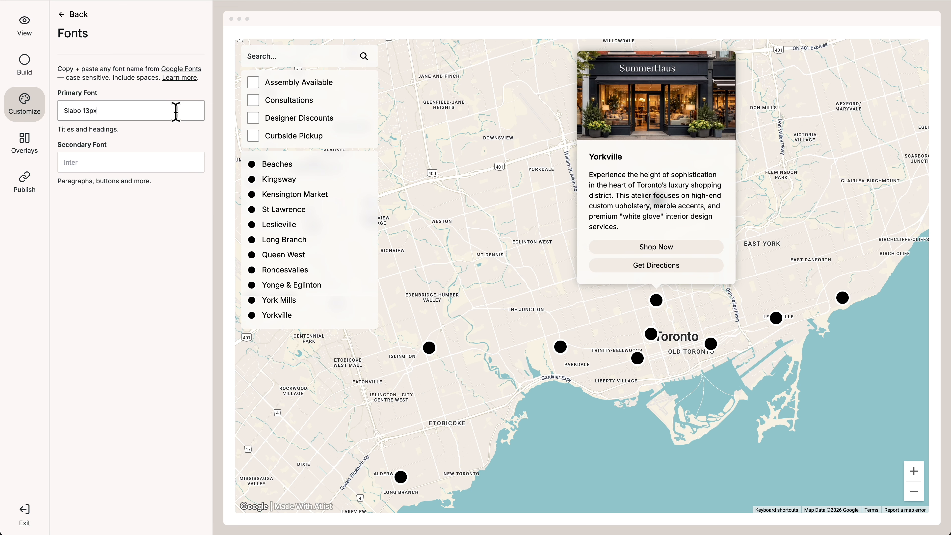
Step: Set the primary and secondary fonts to Slabo 13px
key(Tab)
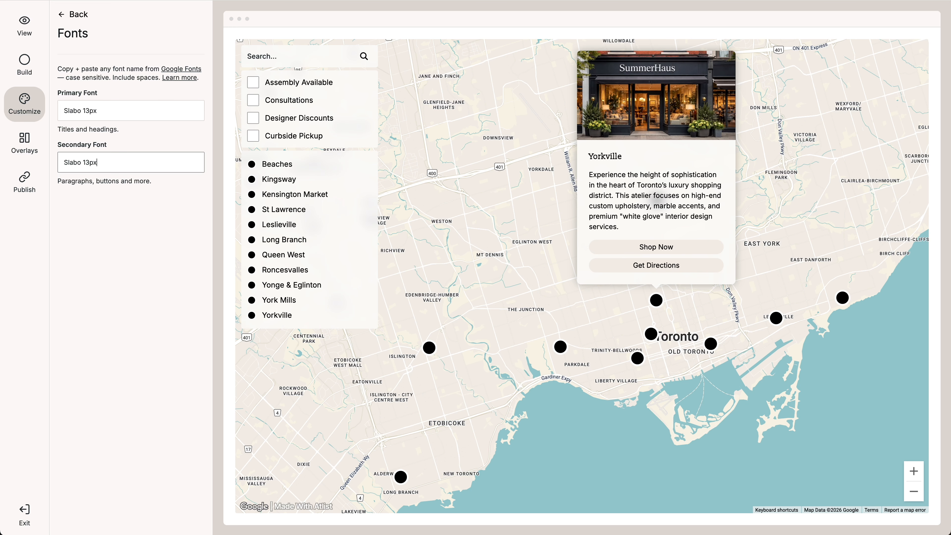
text(Slabo 13px)
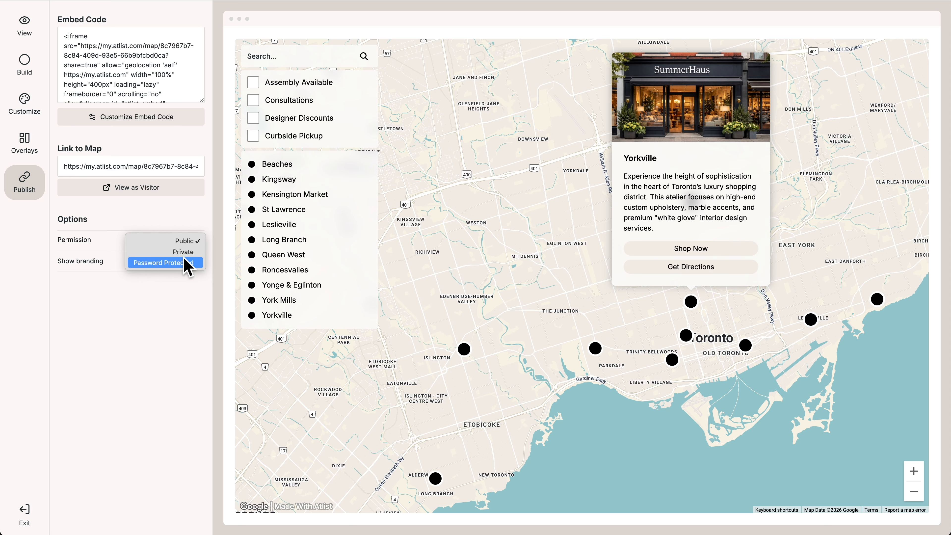
Step: Set the map's permission to password protected
click(186, 263)
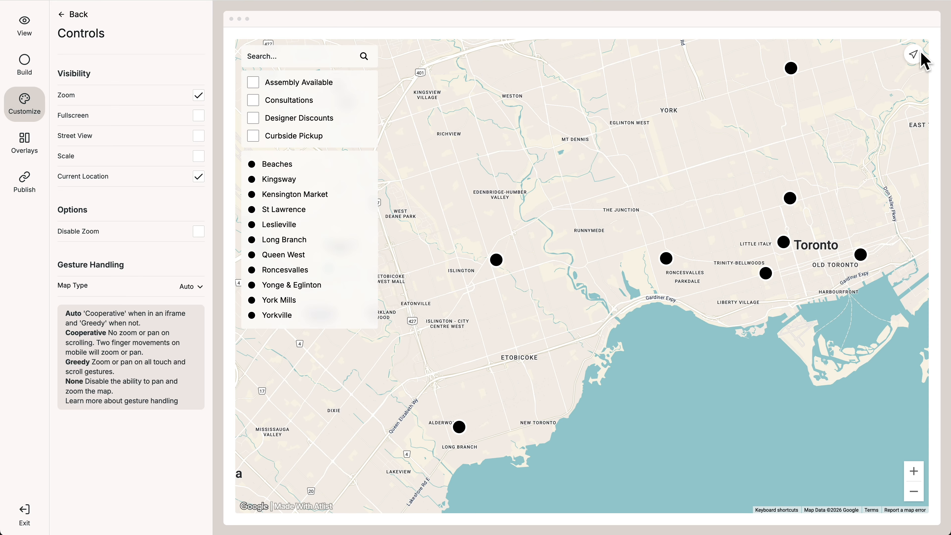
click(921, 52)
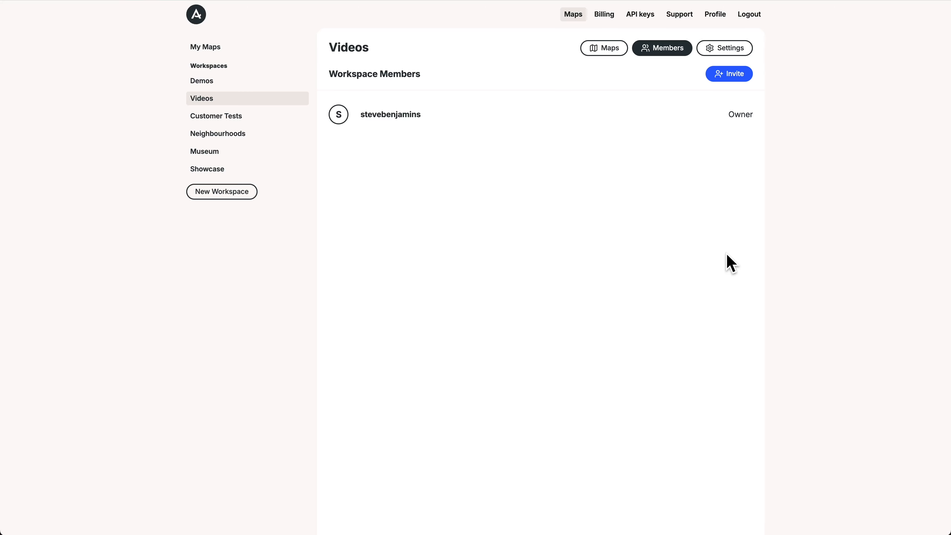
Step: Start a workspace member invitation and enter the new member's e-mail address
click(743, 73)
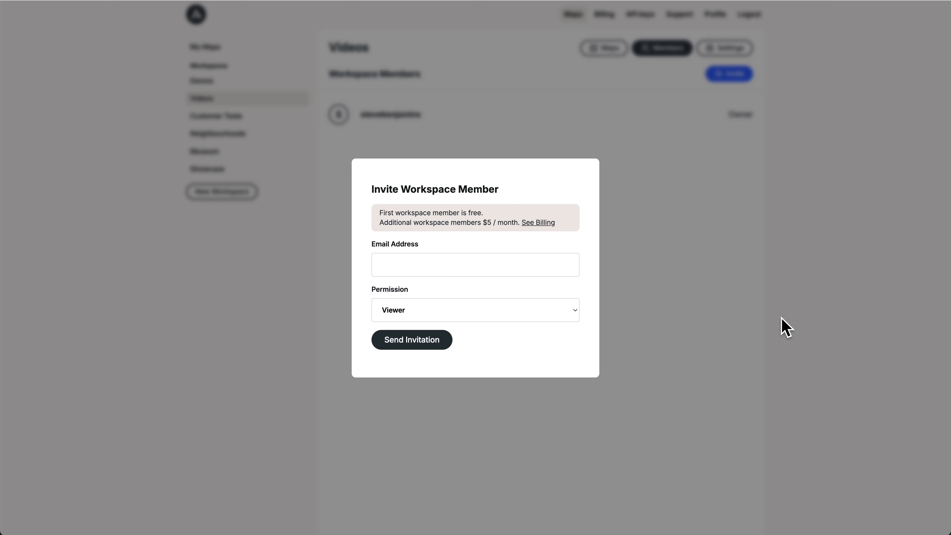
click(539, 264)
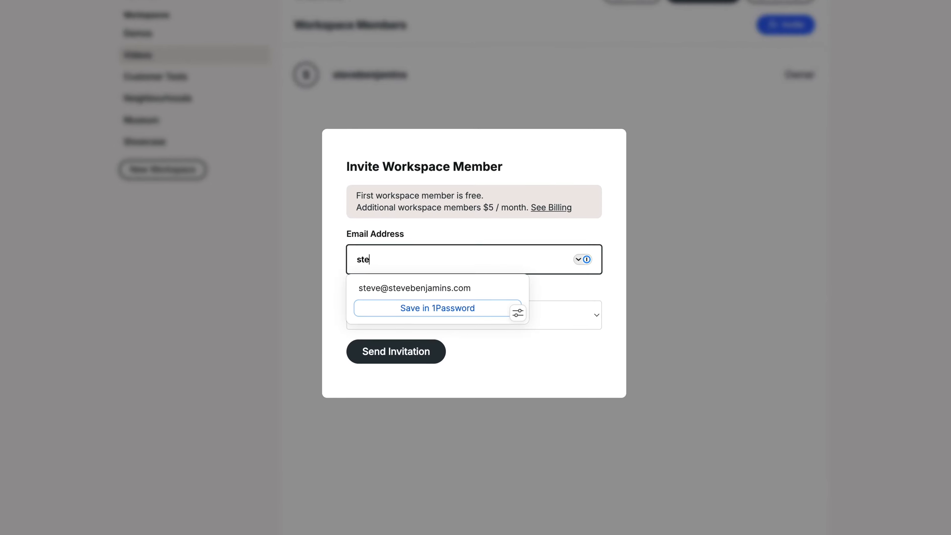
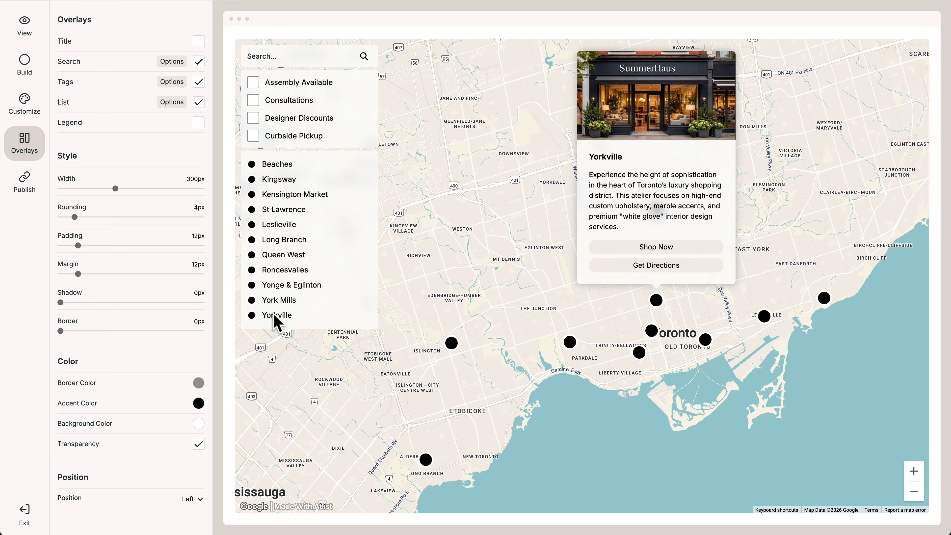
Step: Copy the map's embed code from the publish settings
click(273, 338)
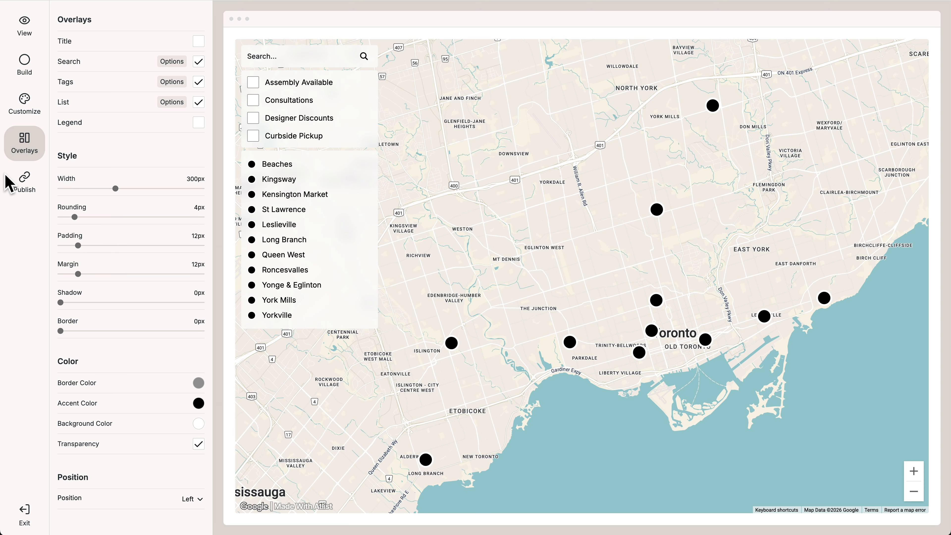
click(18, 185)
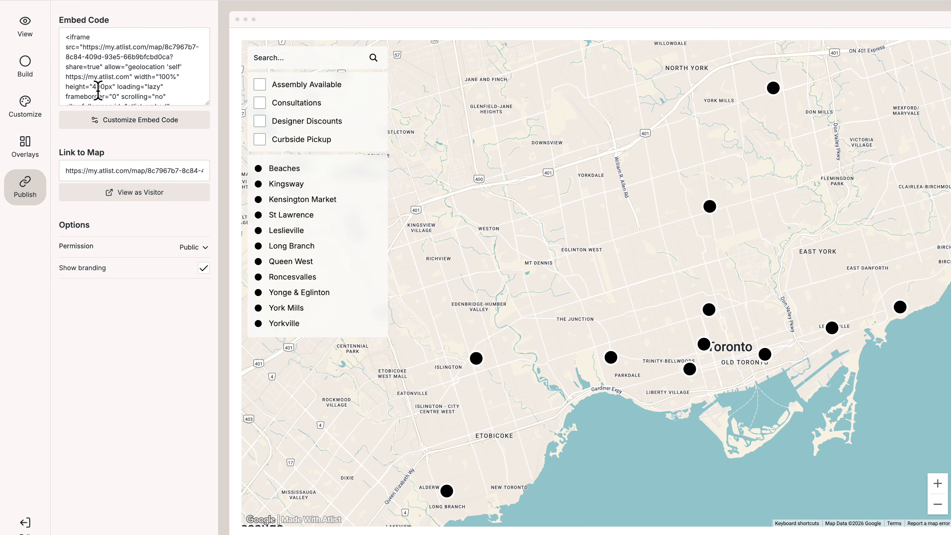
click(98, 85)
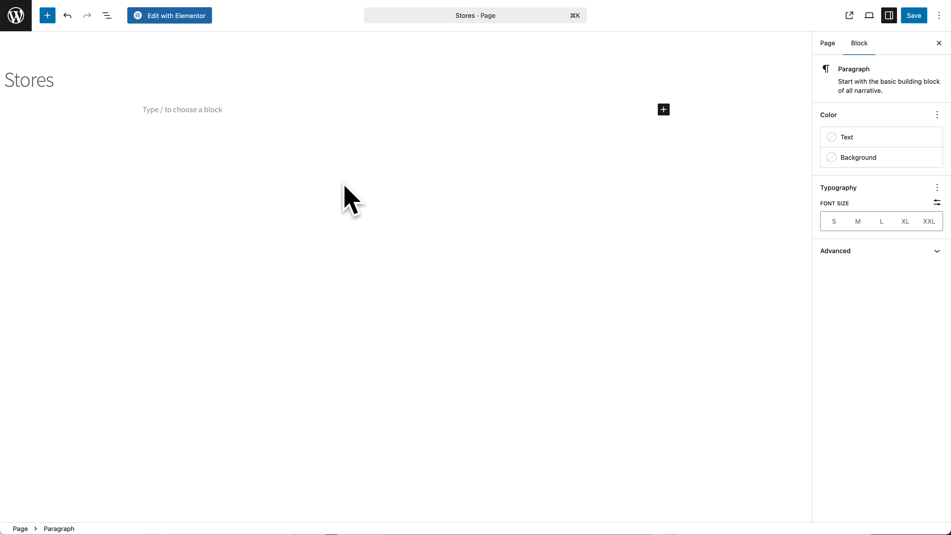
Step: Add a Custom HTML block to the Stores page and paste the map embed code into it
text(/html)
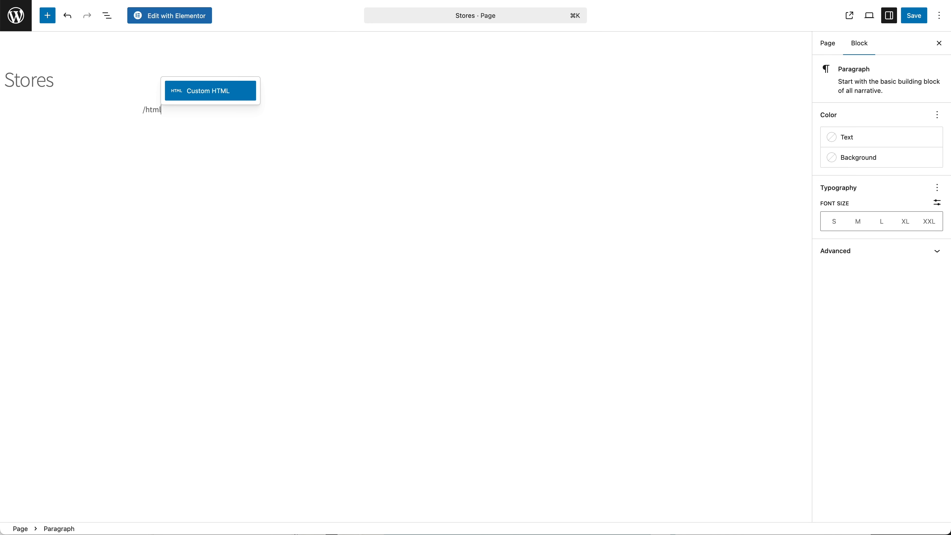
key(Return)
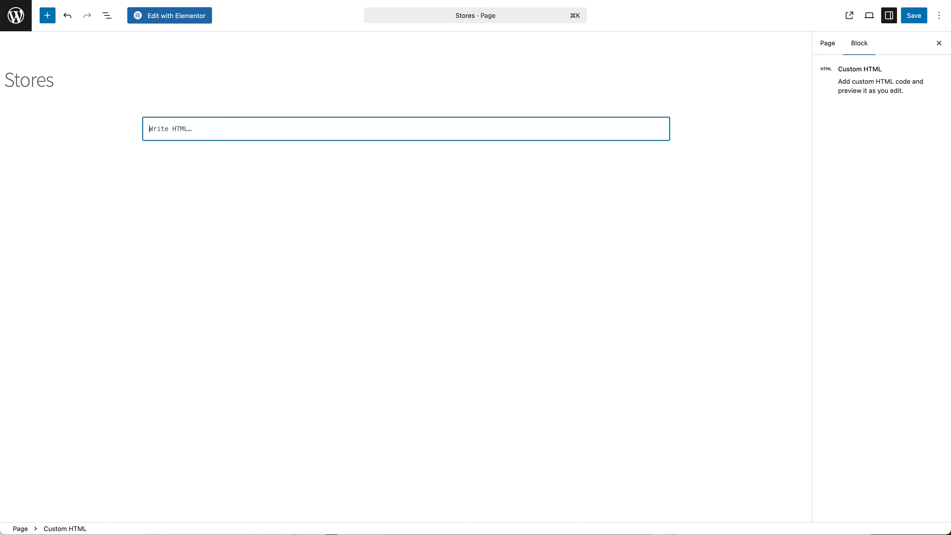
text(<iframe src="https://my.atlist.com/map/8c7967b7-8c84-409d-93e5-66b9bfcbd0ca?share=true" allow="geolocation 'self' https://my.atlist.com" width="100%" height="640px" loading="lazy" frameborder="0" scrolling="no" allowfullscreen id="atlist-embed"></iframe>)
click(344, 184)
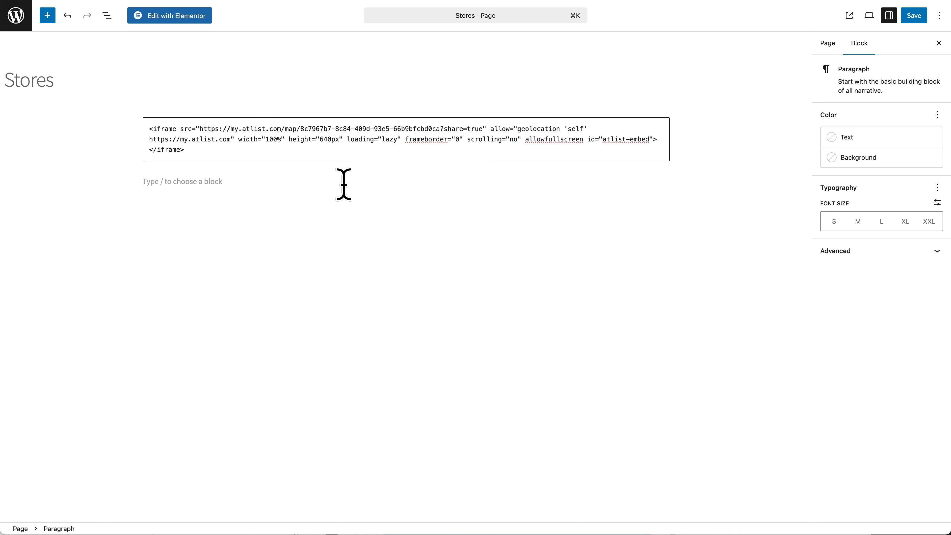
Step: Preview the embedded map, then view the Stores page and open a store's popup
click(223, 124)
click(238, 103)
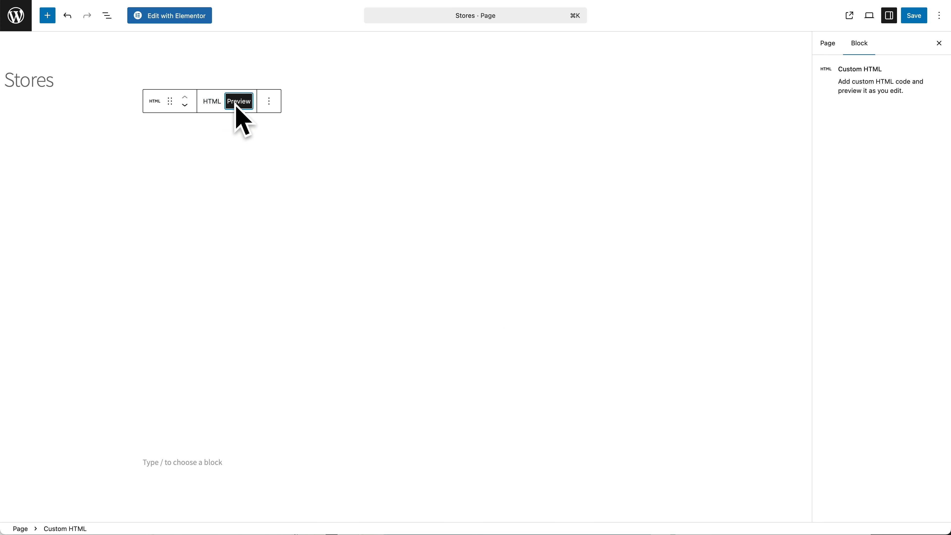
click(849, 15)
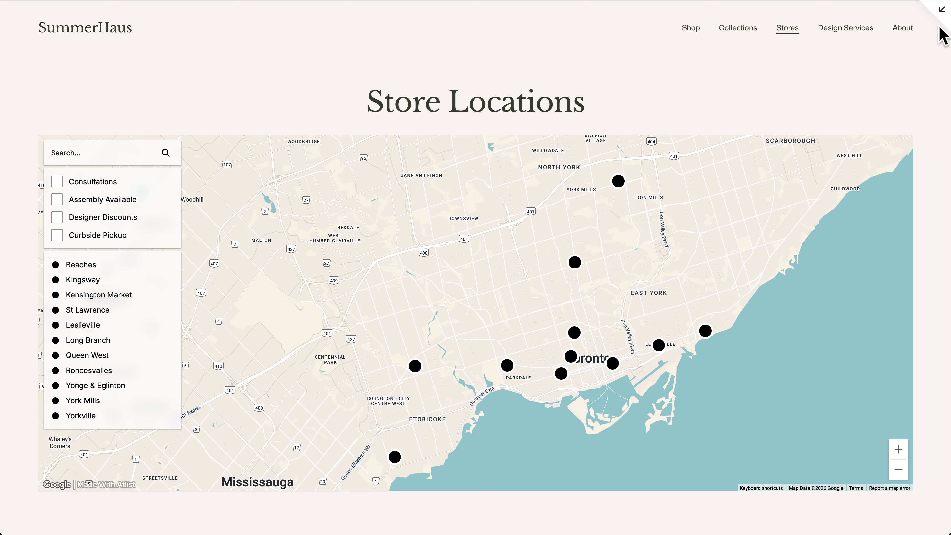
click(574, 333)
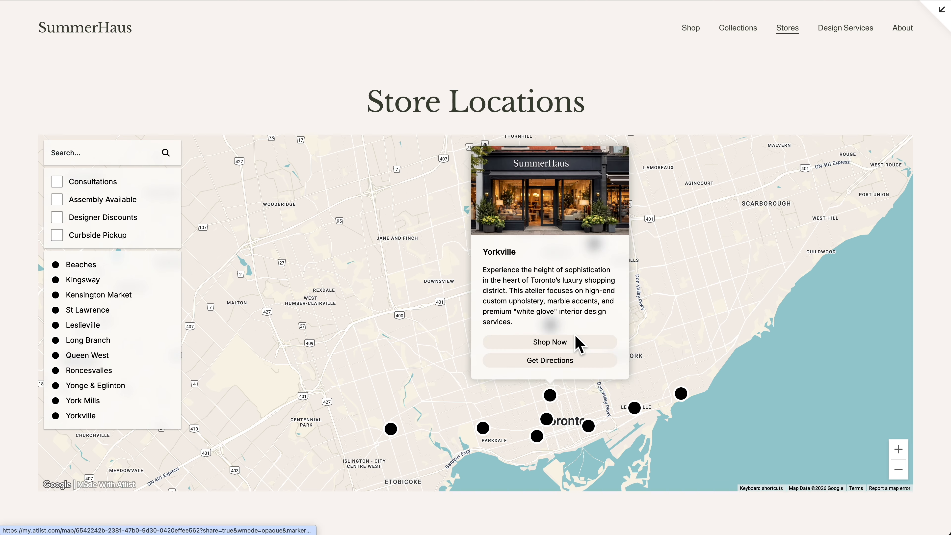